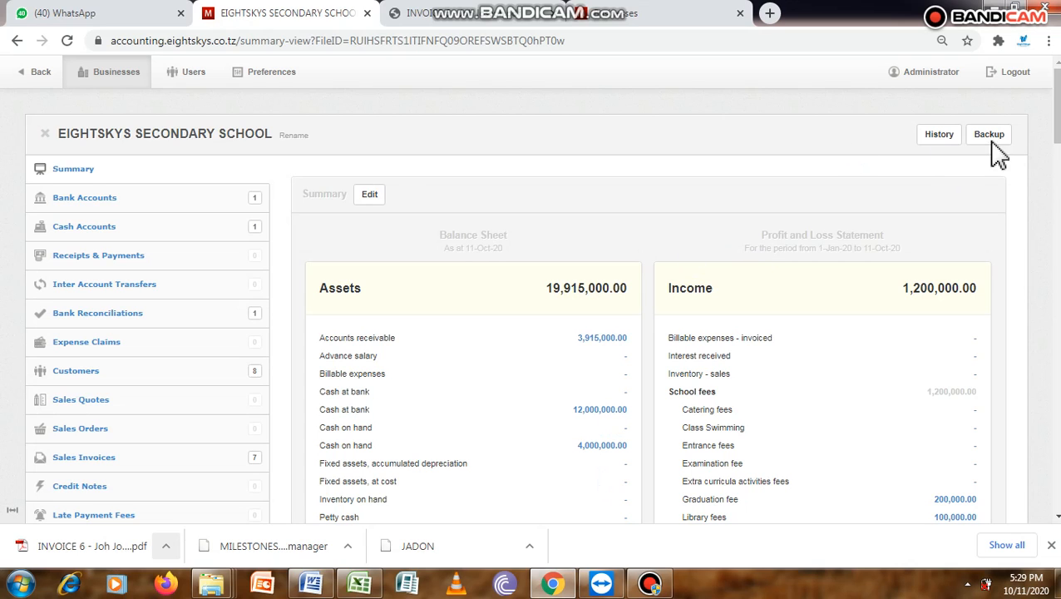
# - Open the sales invoices list and clone the FORM1-2020 DAY student's first instalment invoice
pyautogui.click(1056, 116)
pyautogui.moveTo(1059, 119)
pyautogui.mouseDown()
pyautogui.moveTo(1059, 144)
pyautogui.moveTo(1059, 119)
pyautogui.mouseUp()
pyautogui.moveTo(1058, 97)
pyautogui.mouseDown()
pyautogui.moveTo(1059, 115)
pyautogui.moveTo(1059, 98)
pyautogui.mouseUp()
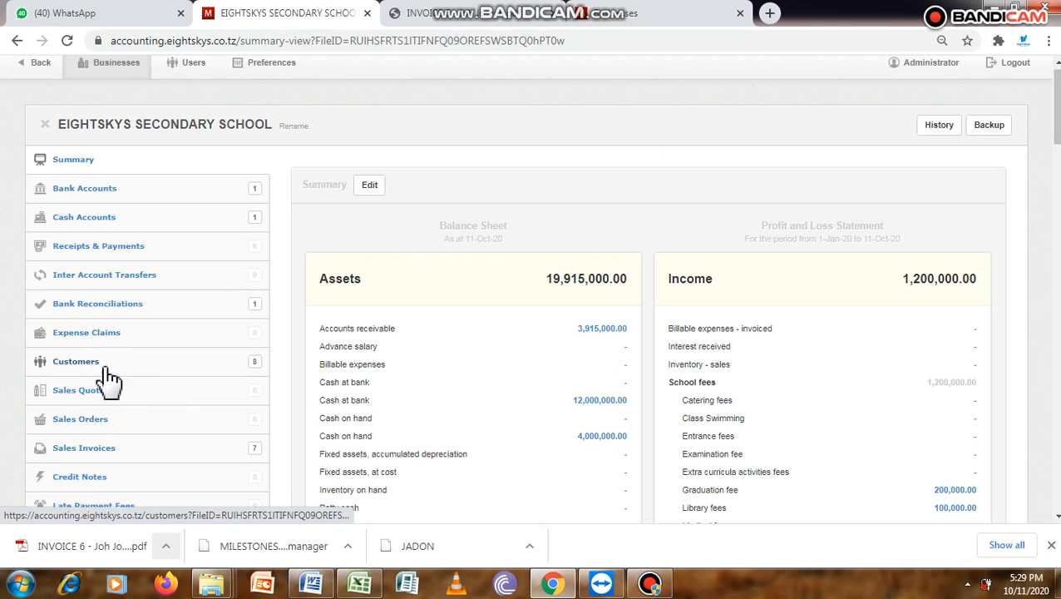
pyautogui.click(100, 443)
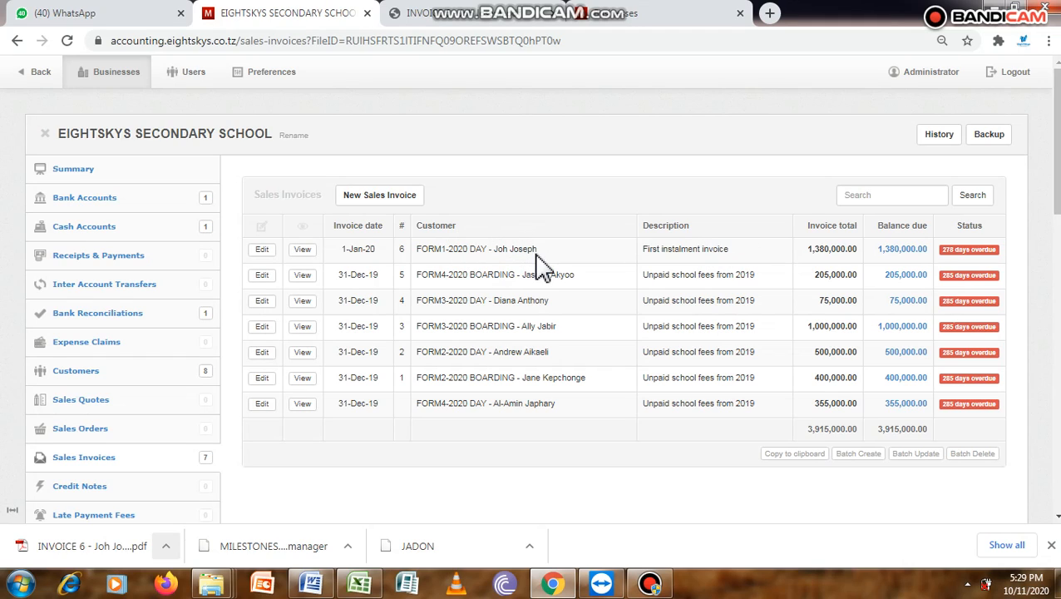
pyautogui.click(303, 250)
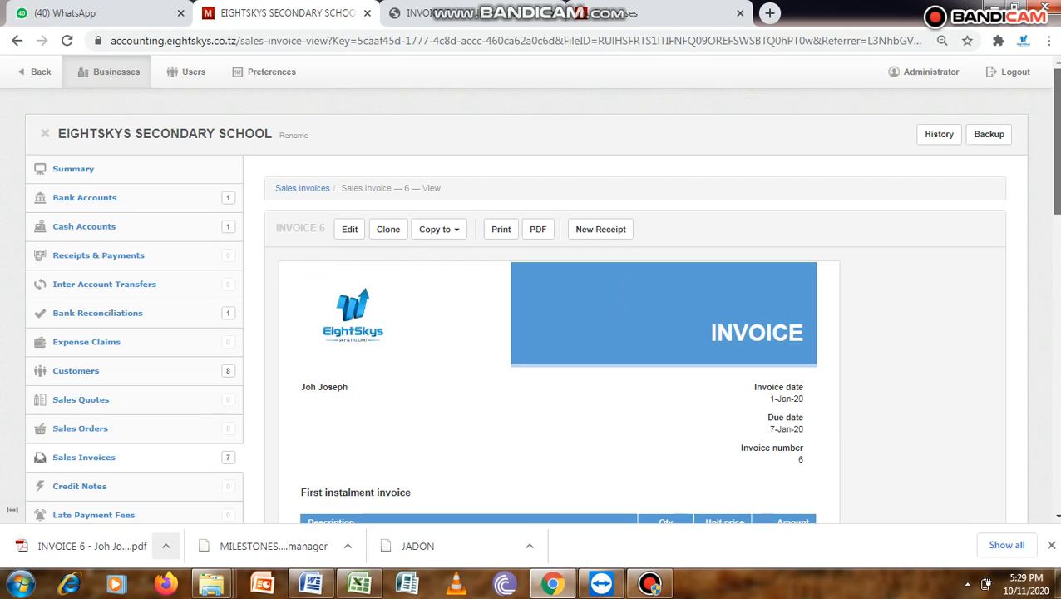
pyautogui.moveTo(1056, 141)
pyautogui.mouseDown()
pyautogui.moveTo(1057, 232)
pyautogui.moveTo(1056, 141)
pyautogui.mouseUp()
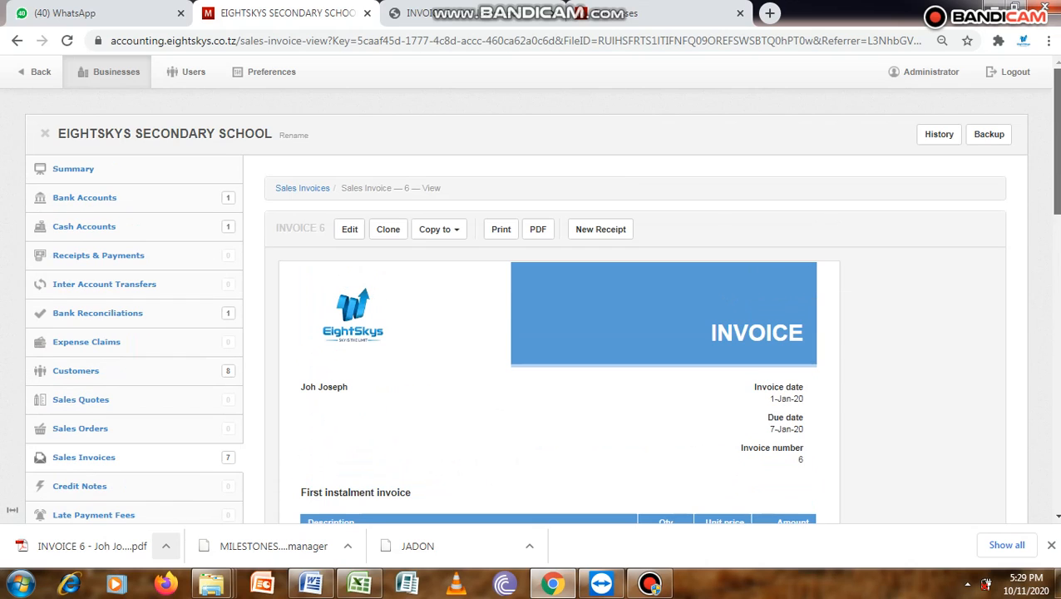
pyautogui.click(388, 232)
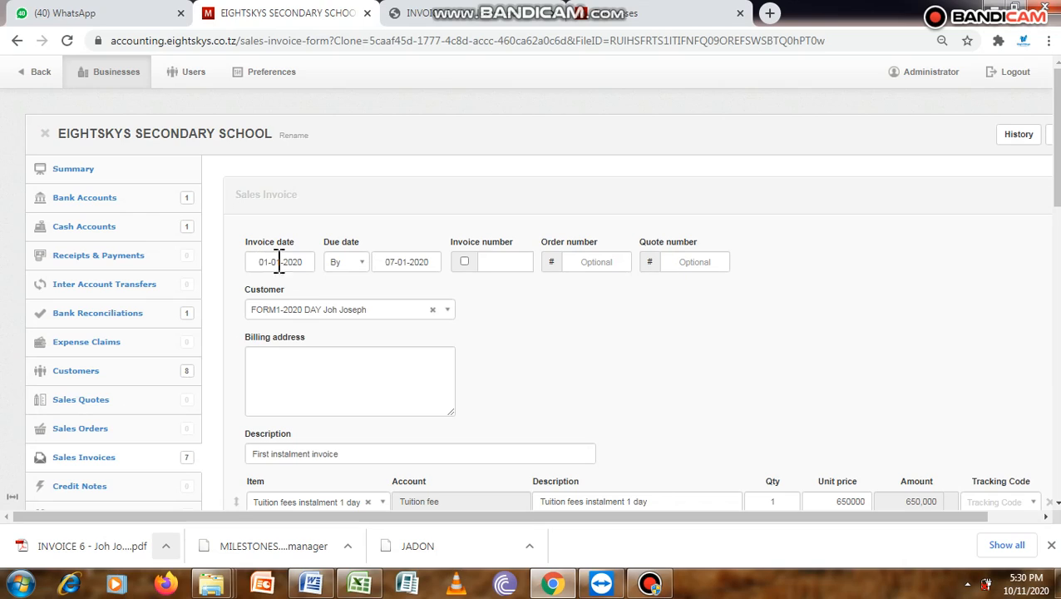
# - Enable automatic invoice numbering and change the customer to the FORM1-2020 BOARDING student
pyautogui.click(464, 261)
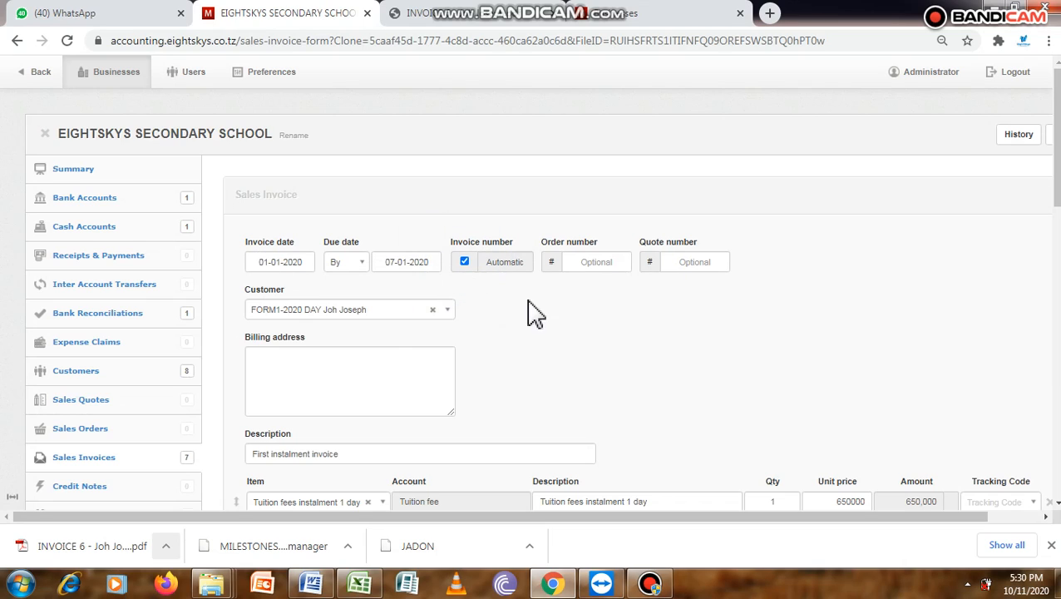
pyautogui.click(446, 309)
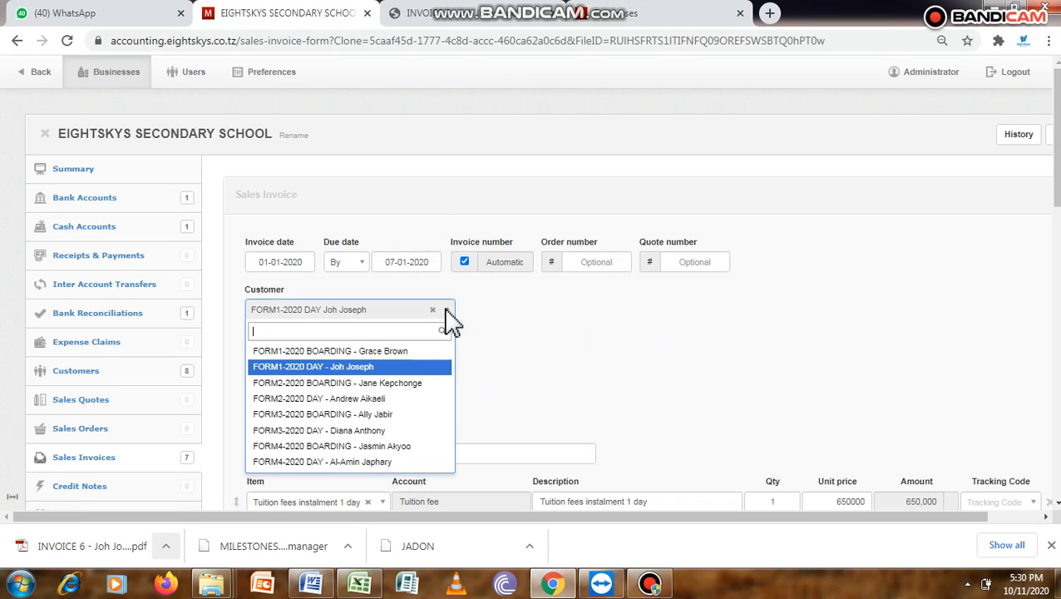
pyautogui.click(375, 350)
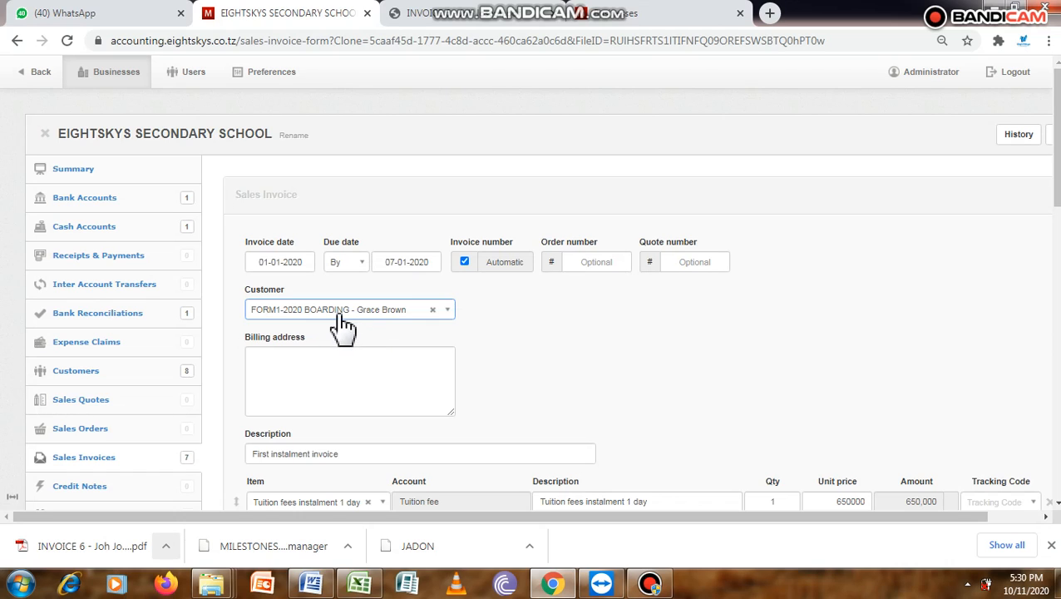
# - Switch to the Word fee schedule, look up the boarding school fees in the January installment table, and return to the invoice in Chrome
pyautogui.moveTo(1057, 170); pyautogui.dragTo(1058, 241)
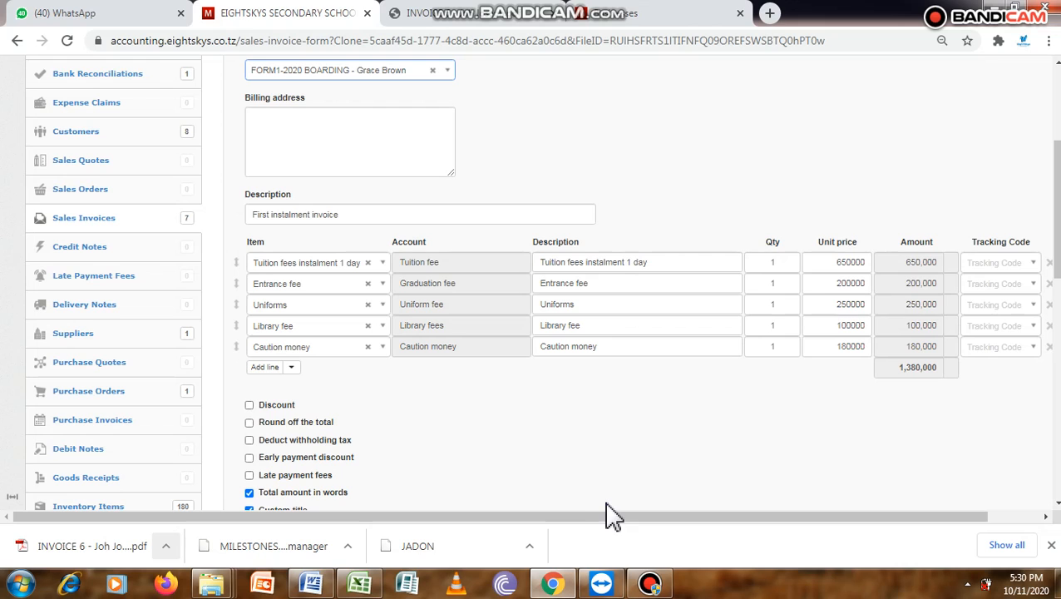
pyautogui.click(311, 583)
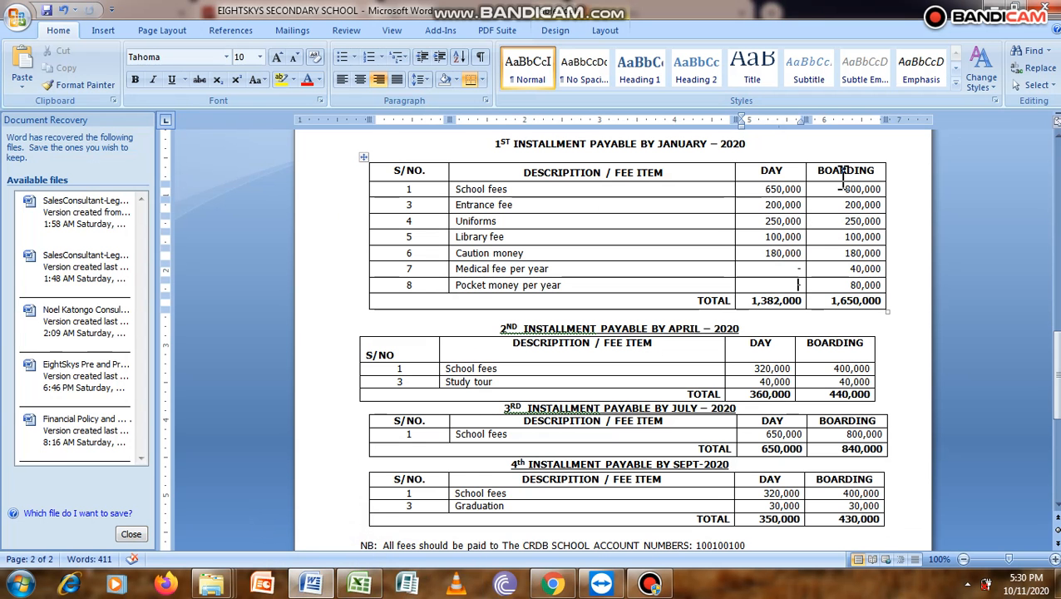
pyautogui.moveTo(845, 189); pyautogui.dragTo(886, 193)
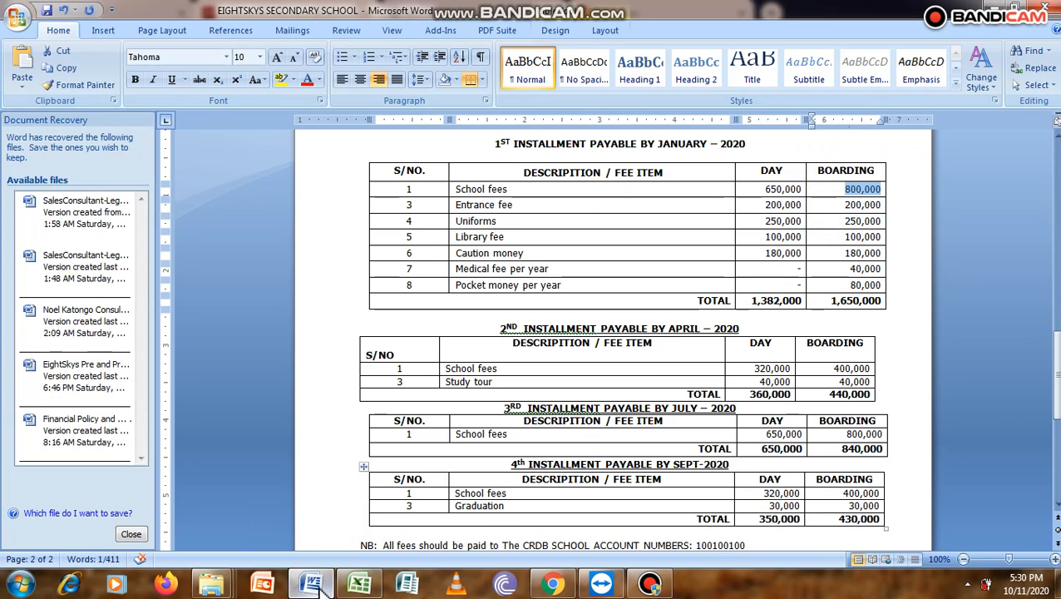
pyautogui.click(550, 588)
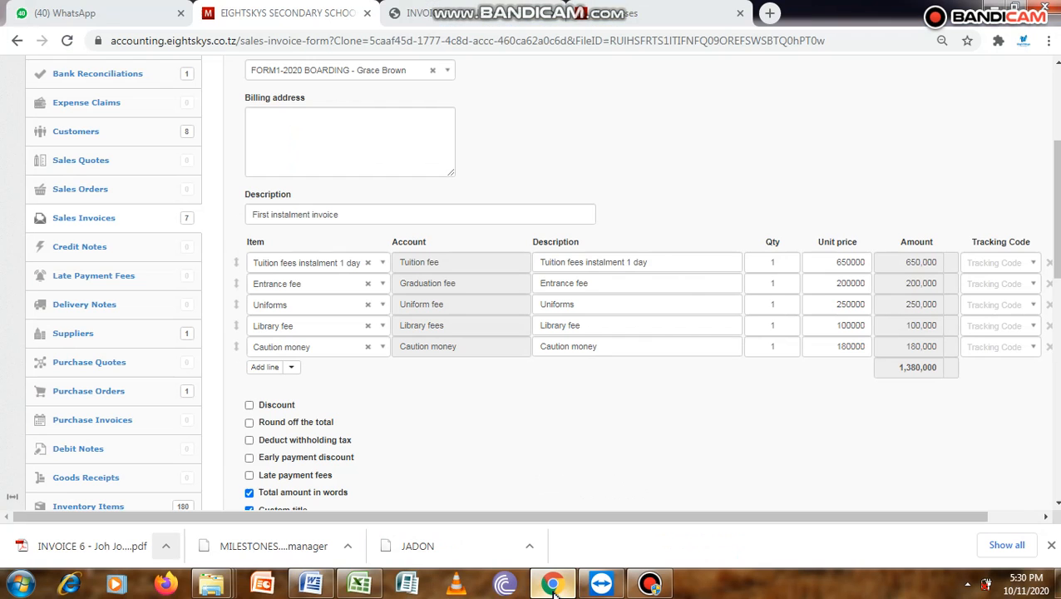
# - Replace the item on the first invoice line with Tuition fees instalment 1 boarding
pyautogui.click(384, 261)
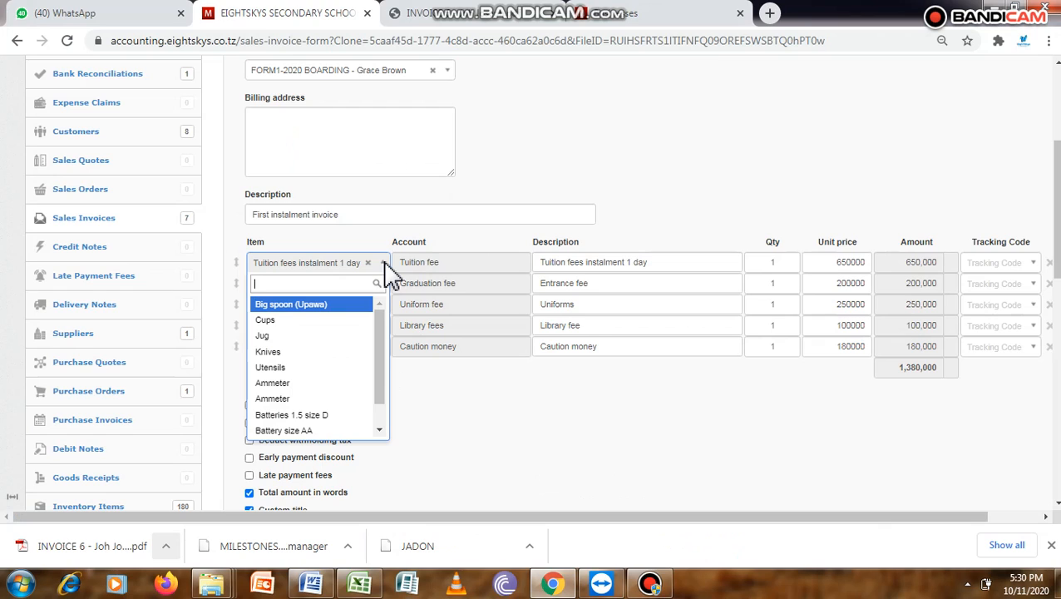
pyautogui.write('tui')
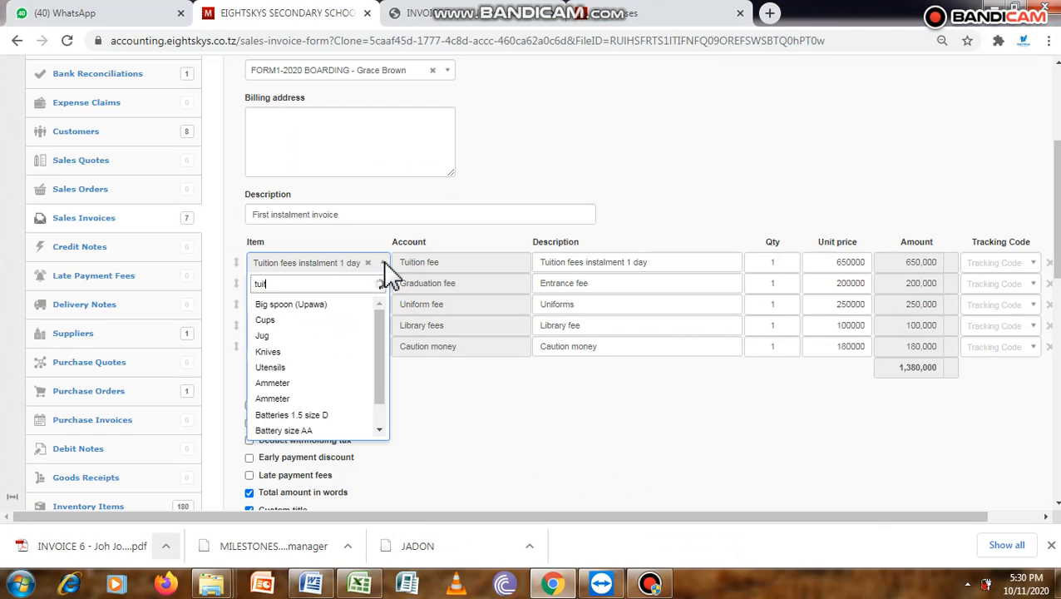
pyautogui.write('t')
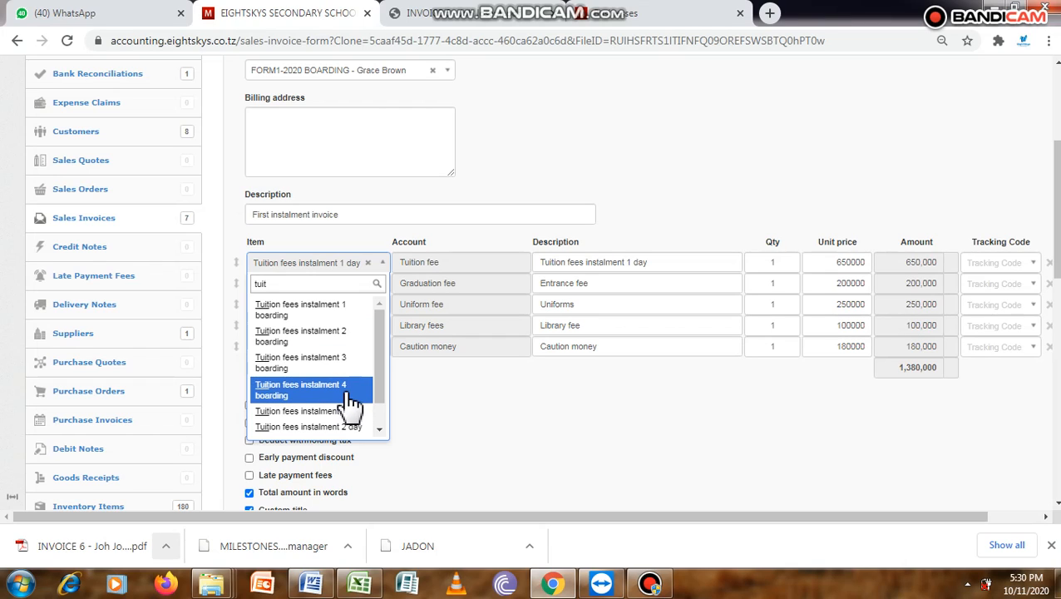
pyautogui.click(336, 314)
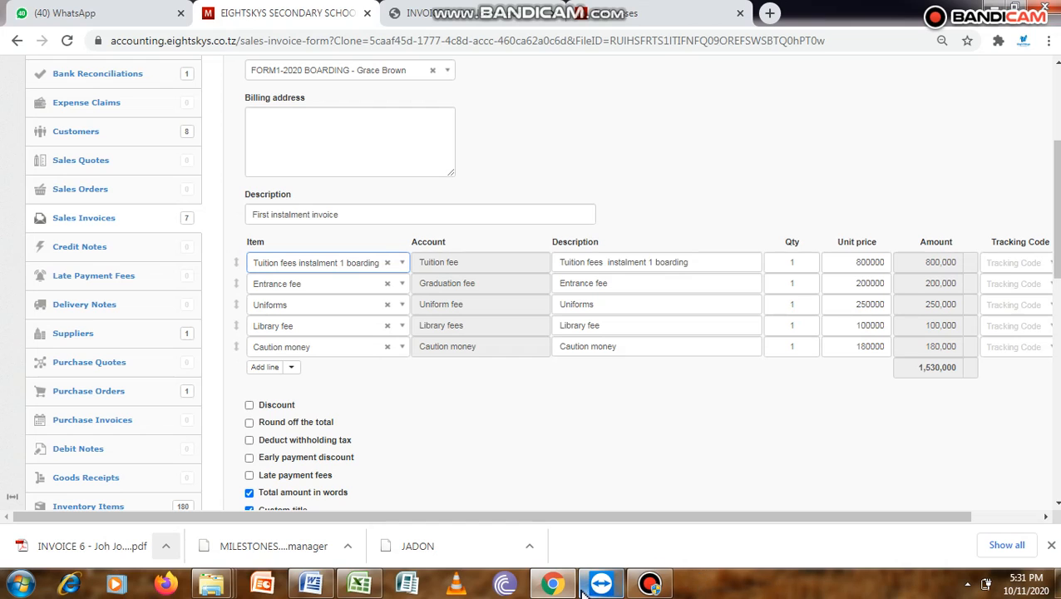
# - Compare the day and boarding medical fee and pocket money in the Word fee schedule's first installment table, and return to the invoice in Chrome
pyautogui.click(328, 584)
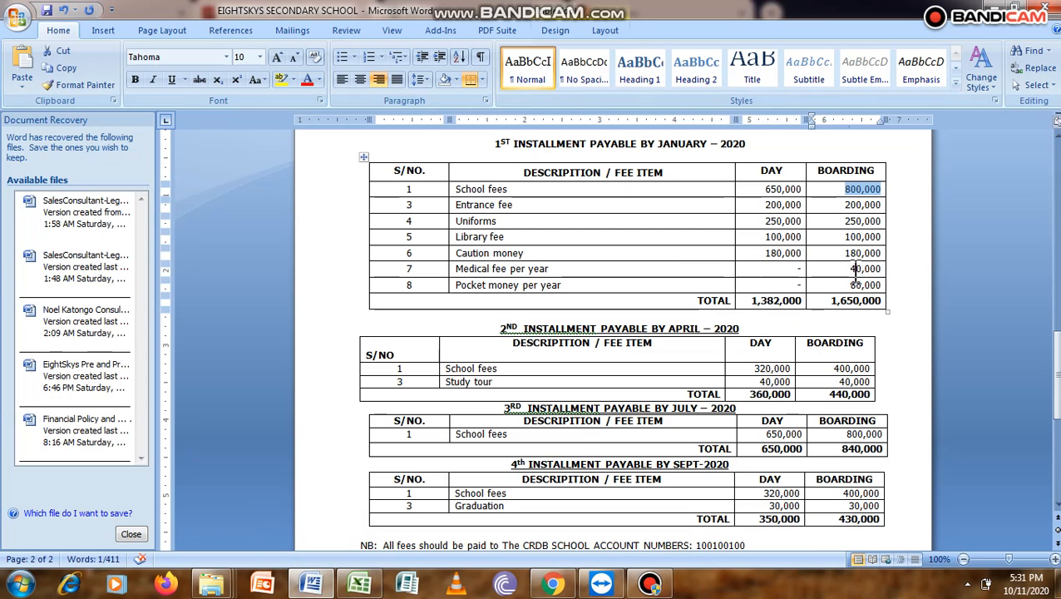
pyautogui.moveTo(848, 272); pyautogui.dragTo(873, 289)
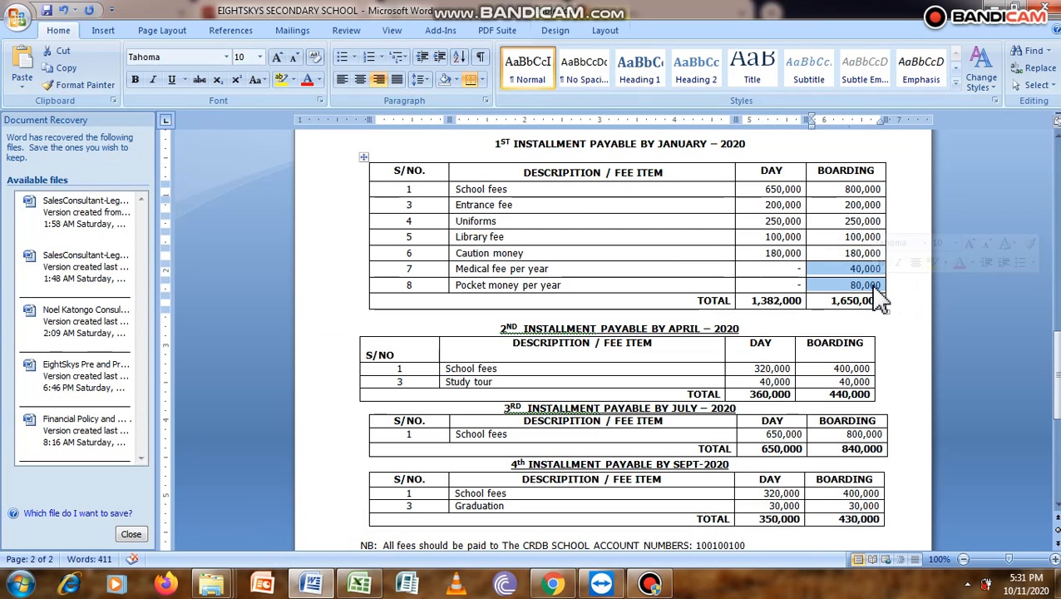
pyautogui.click(790, 273)
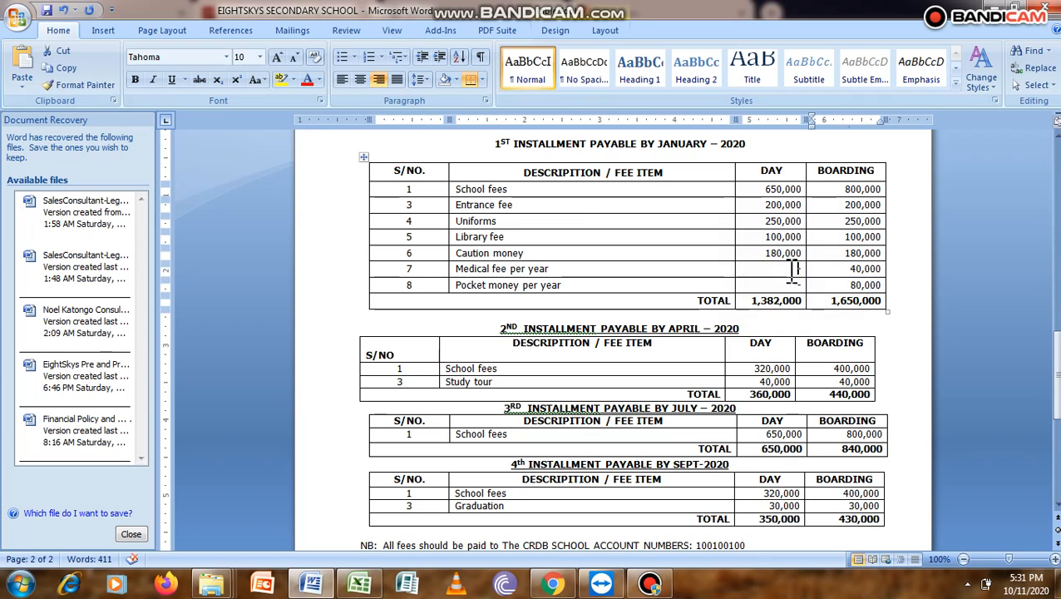
pyautogui.moveTo(795, 267); pyautogui.dragTo(796, 304)
pyautogui.click(861, 283)
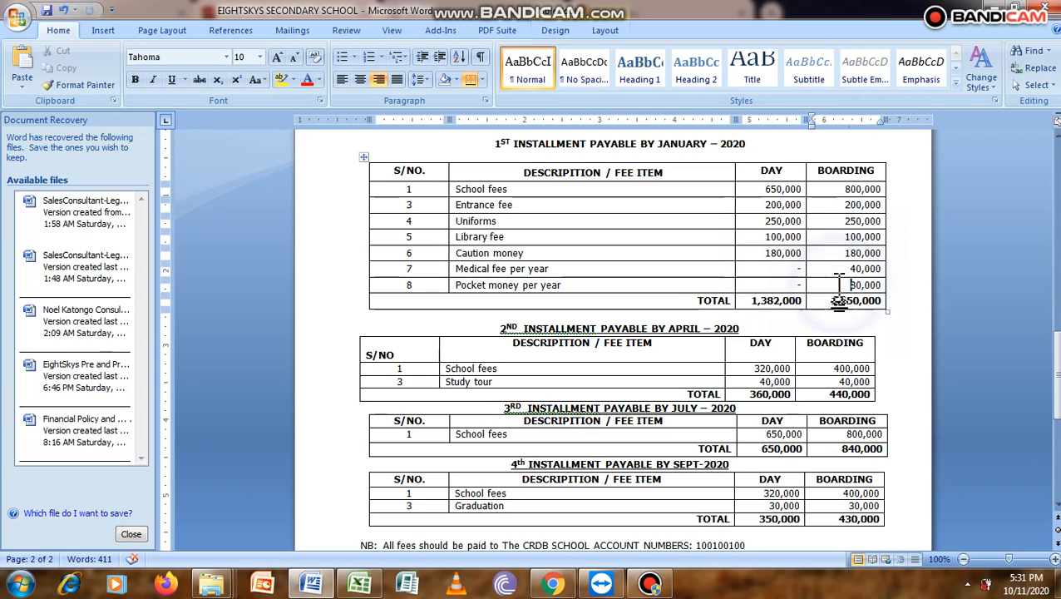
pyautogui.moveTo(845, 266); pyautogui.dragTo(871, 287)
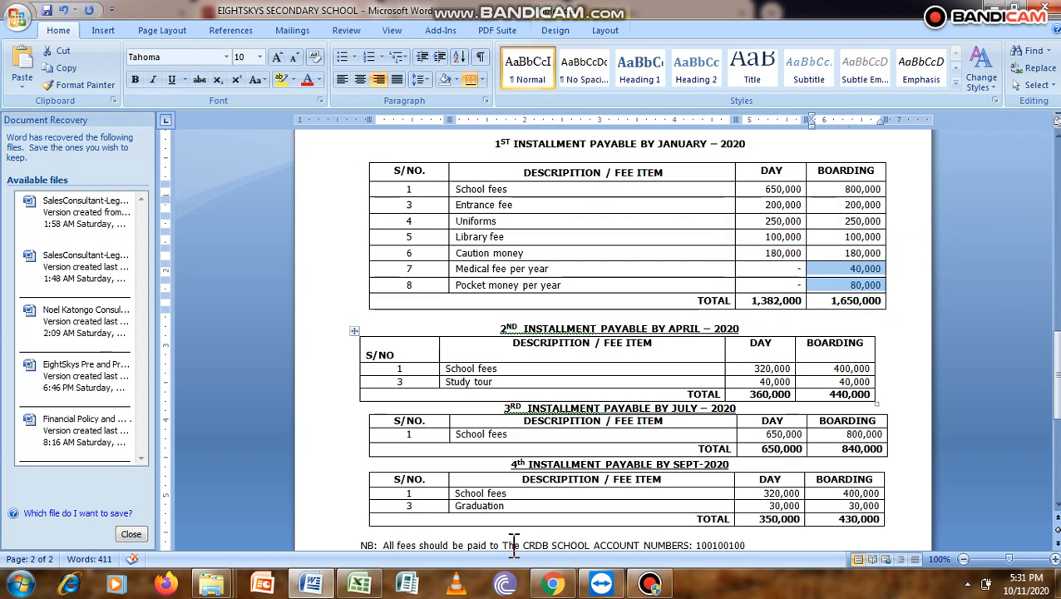
pyautogui.click(553, 583)
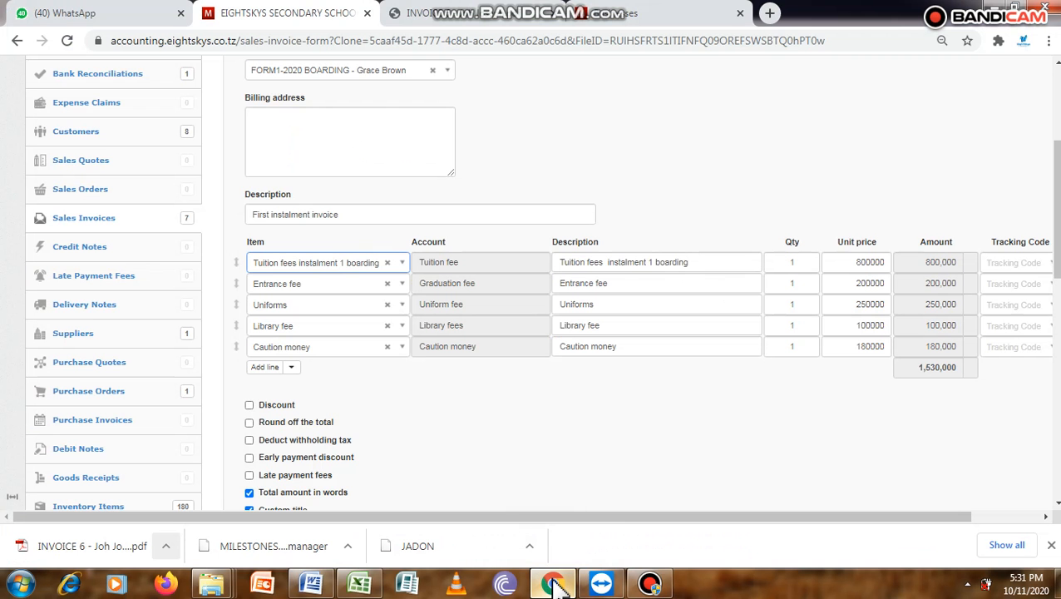
pyautogui.click(553, 583)
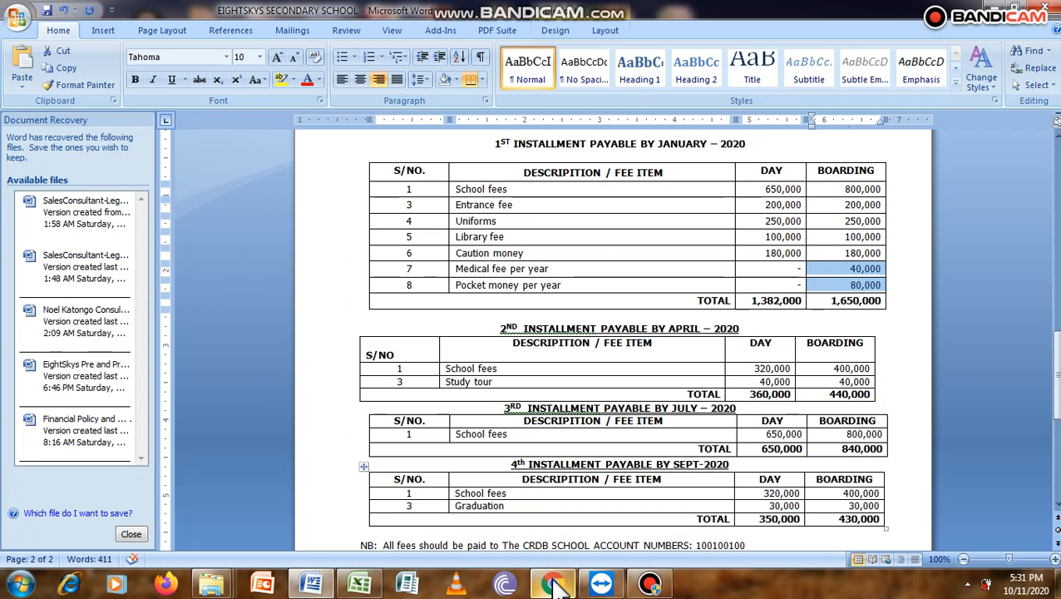
pyautogui.click(553, 584)
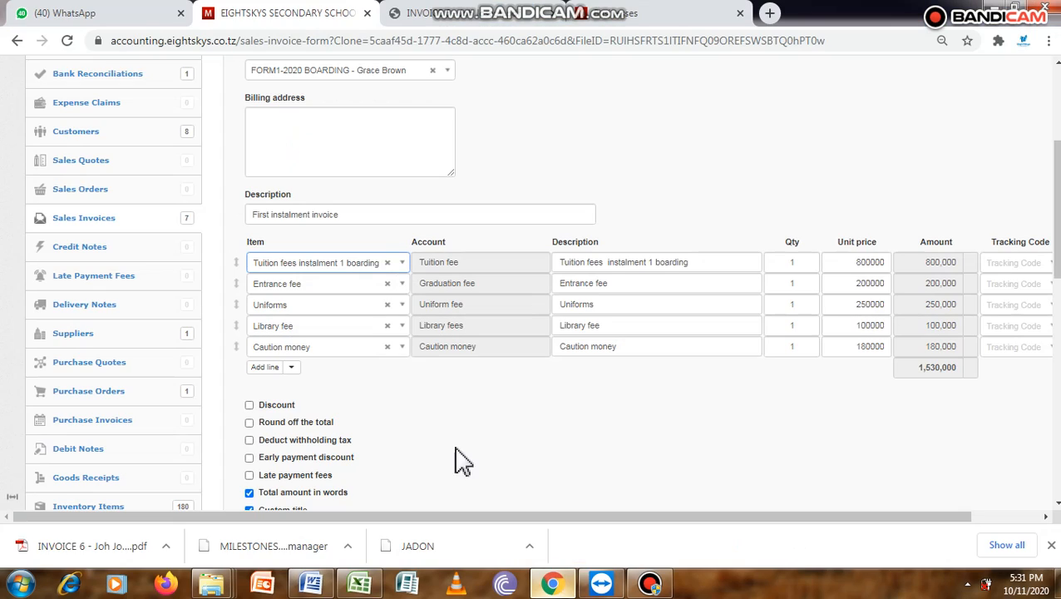
# - Add two lines to the invoice, one for Medical fee and one for Pocket money
pyautogui.click(266, 371)
pyautogui.click(266, 367)
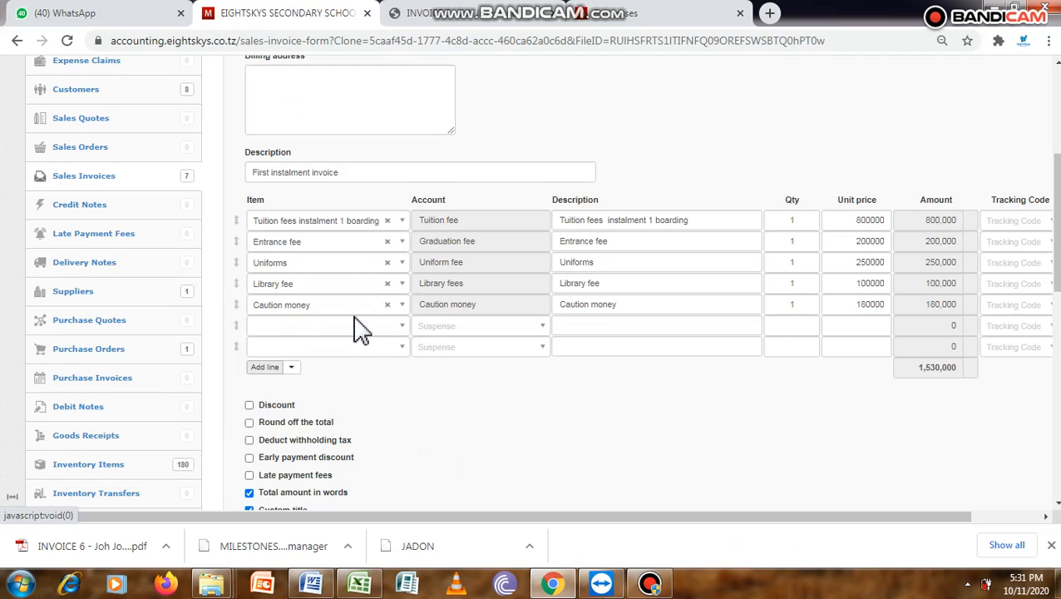
pyautogui.click(359, 328)
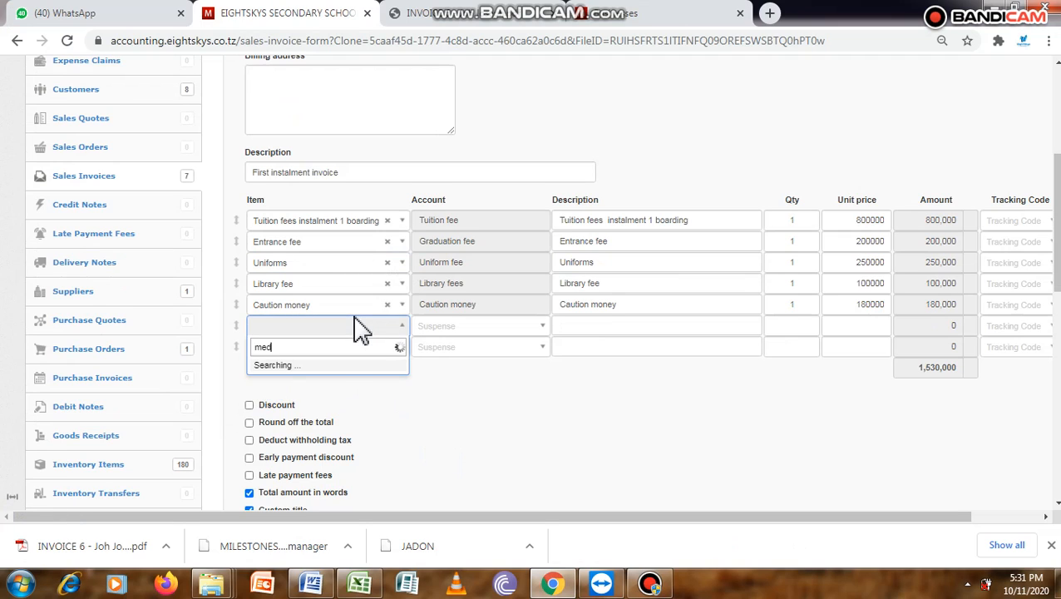
pyautogui.click(331, 368)
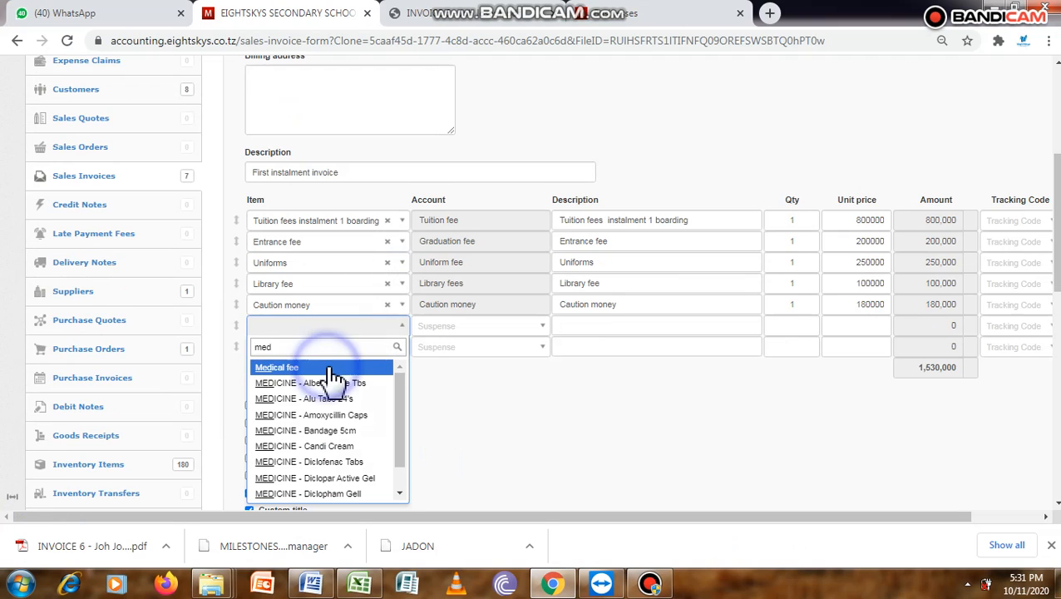
pyautogui.click(284, 349)
pyautogui.write('p')
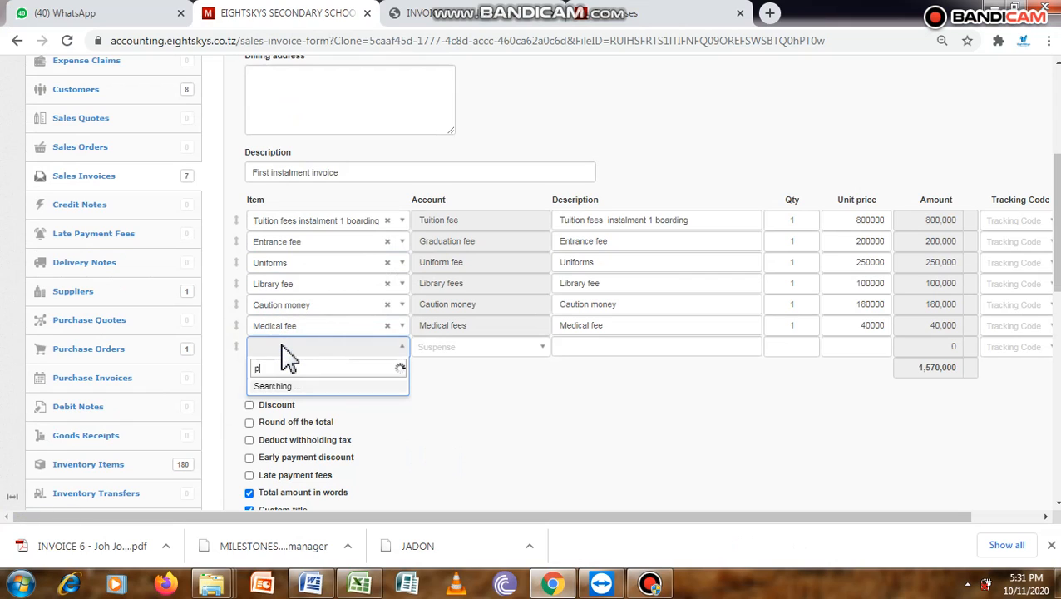
pyautogui.write('oc')
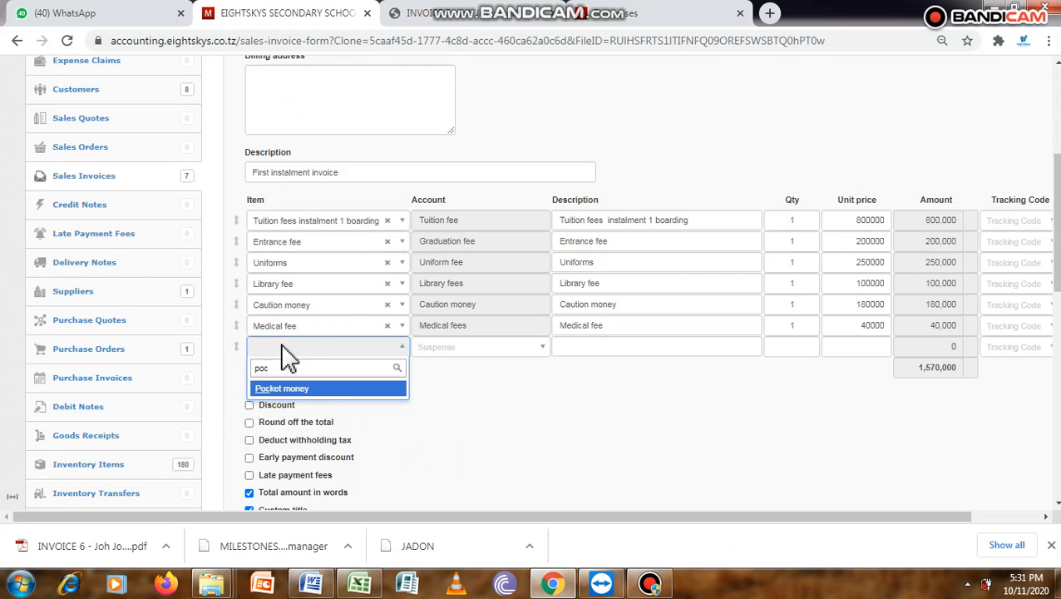
pyautogui.click(333, 387)
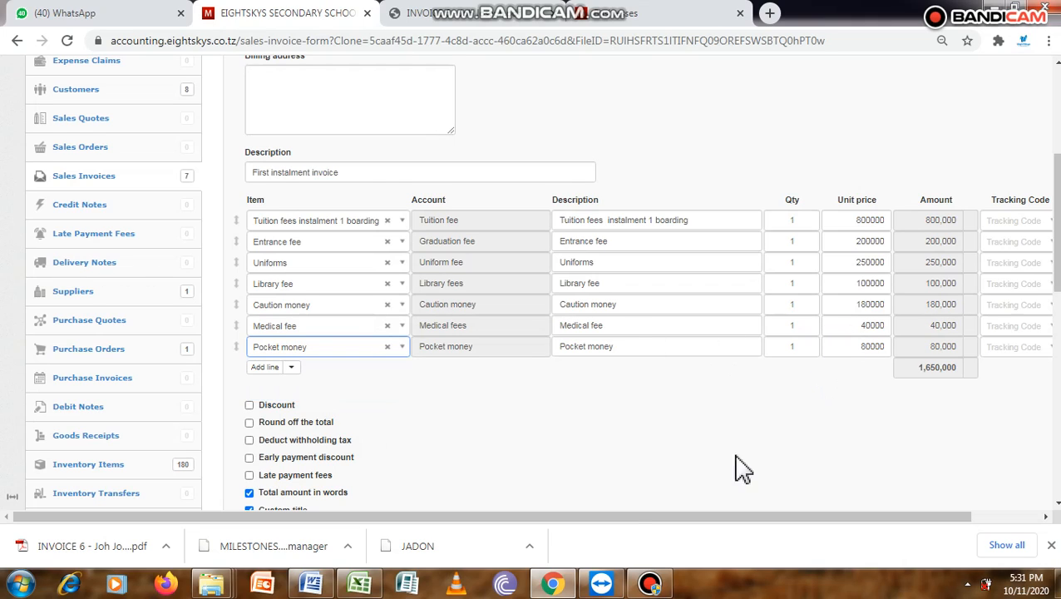
# - Check the invoice total against the first installment boarding total in the Word fee schedule, and return to Chrome
pyautogui.click(555, 583)
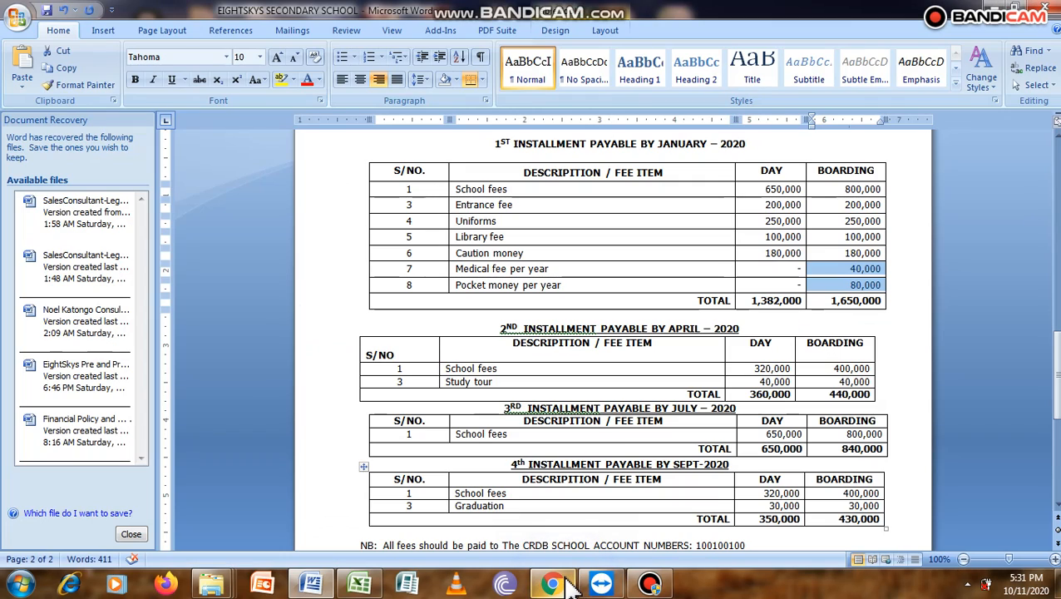
pyautogui.click(566, 584)
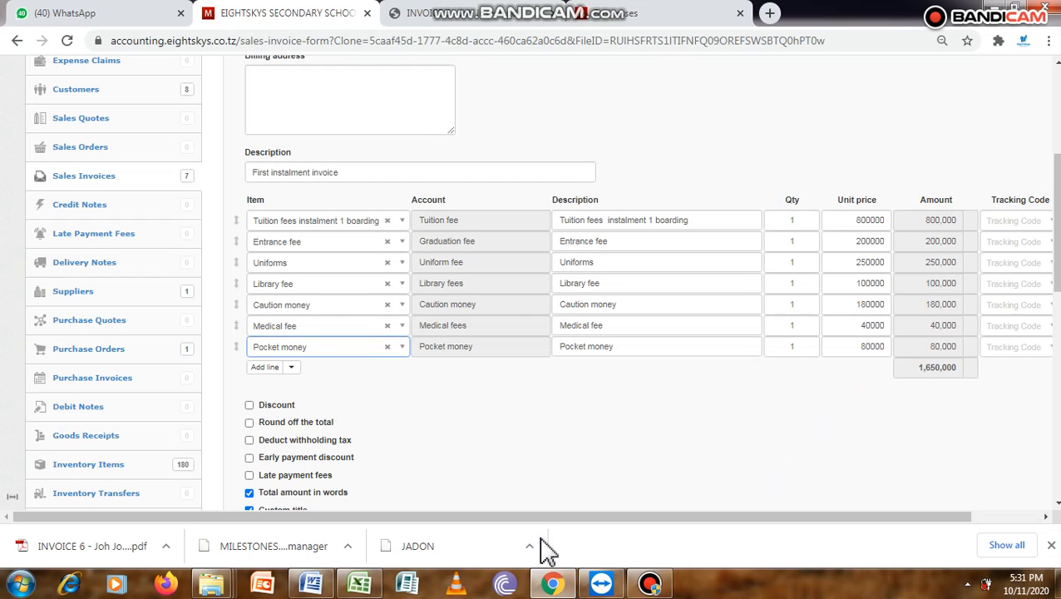
pyautogui.click(312, 584)
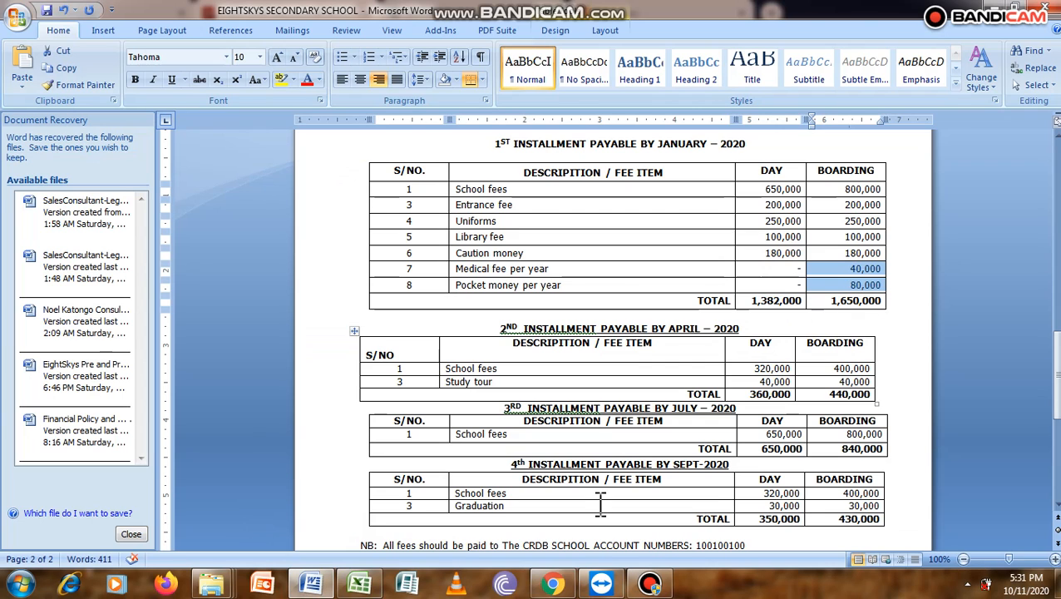
pyautogui.click(569, 582)
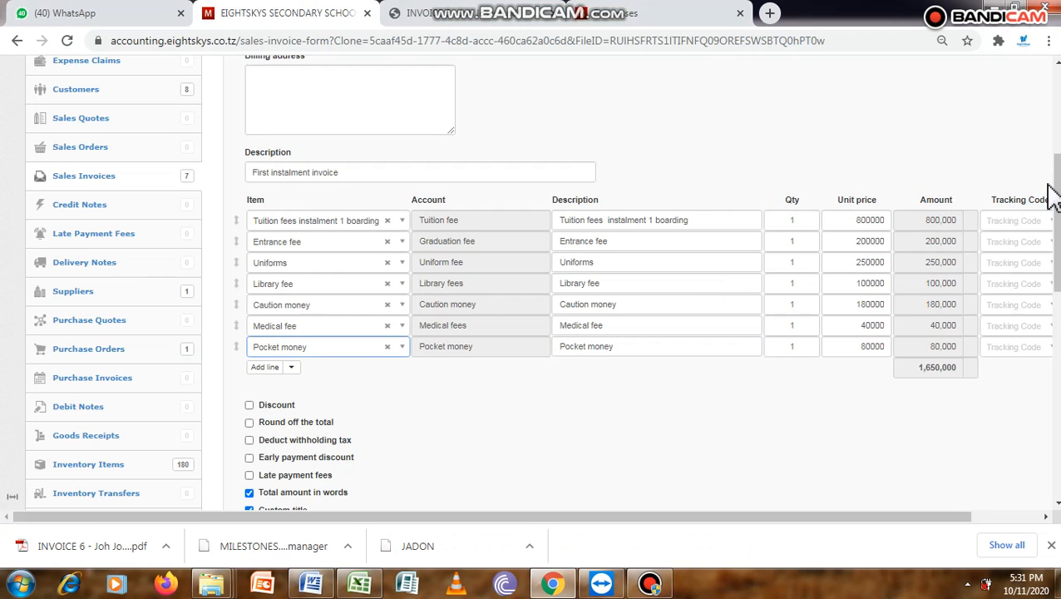
# - Create the Form 1 boarding student's first instalment invoice from the completed form
pyautogui.moveTo(1056, 212); pyautogui.dragTo(1055, 394)
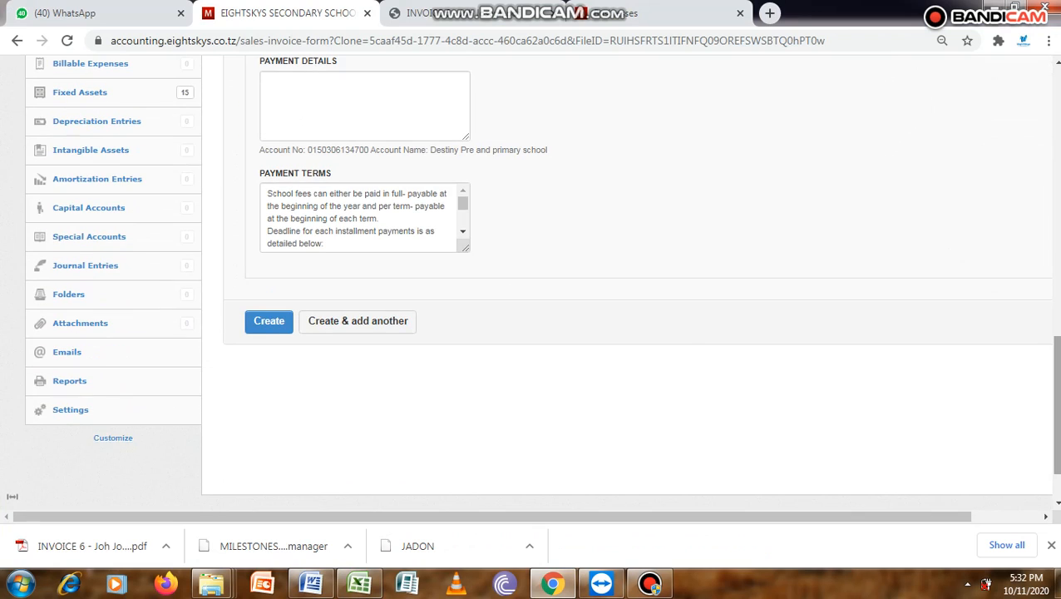
pyautogui.click(275, 328)
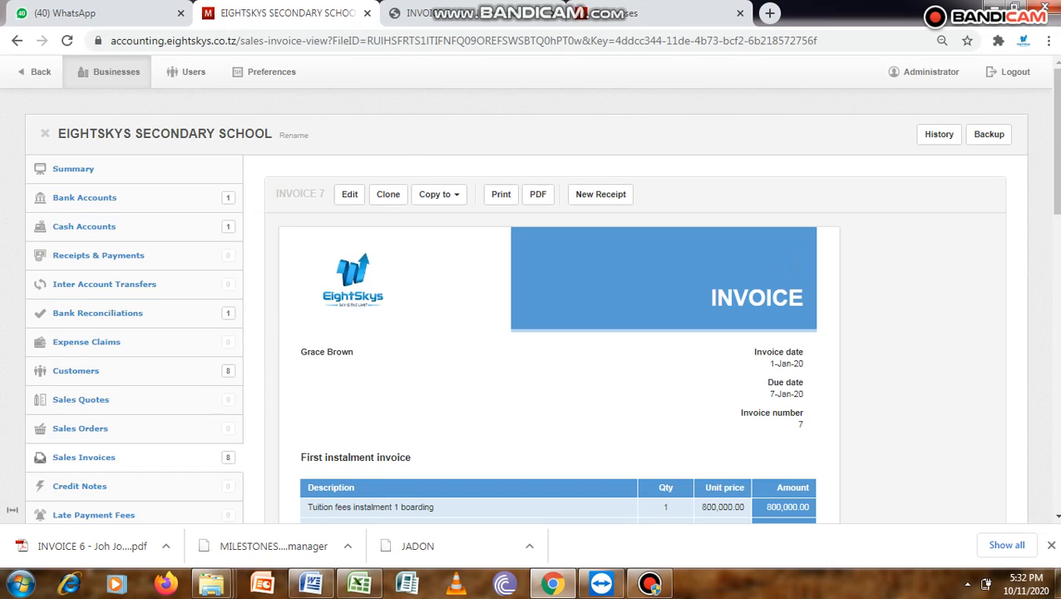
pyautogui.moveTo(1056, 109)
pyautogui.mouseDown()
pyautogui.moveTo(1056, 210)
pyautogui.moveTo(1056, 108)
pyautogui.mouseUp()
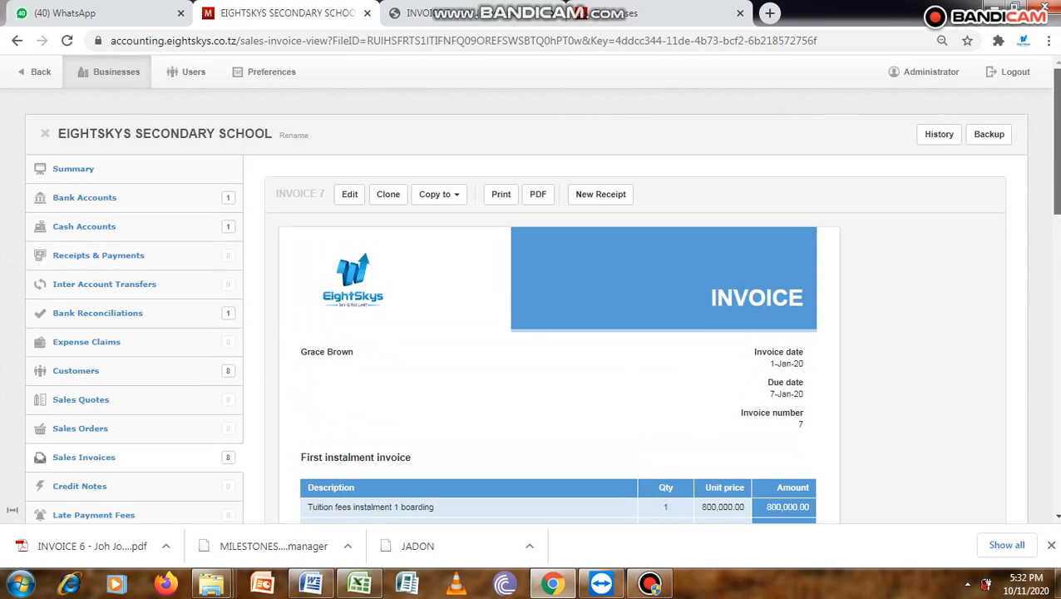
# - Open the accounts receivable breakdown from the business summary and review the balance of each student
pyautogui.click(82, 173)
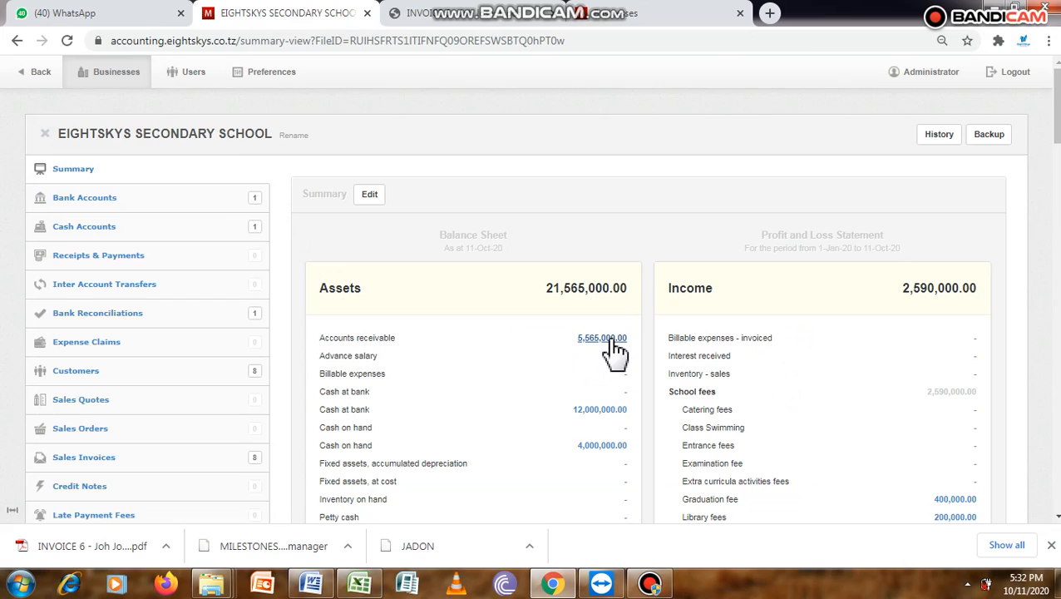
pyautogui.click(607, 339)
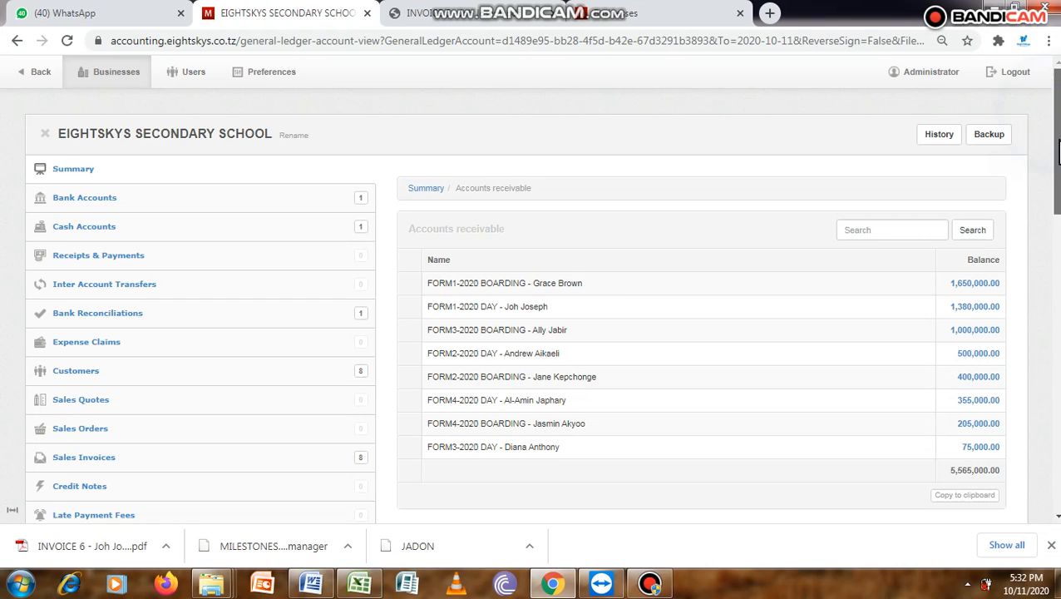
pyautogui.scroll(-2, 888, 177)
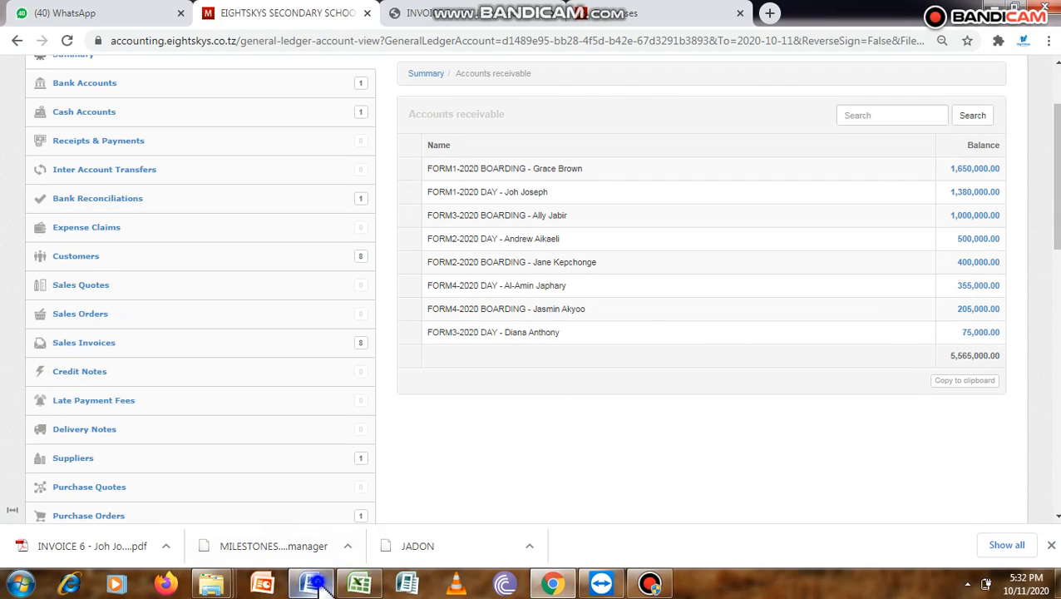
# - Check the second installment's day and boarding school fees and study tour amounts in the Word fee schedule, and return to Chrome
pyautogui.click(312, 583)
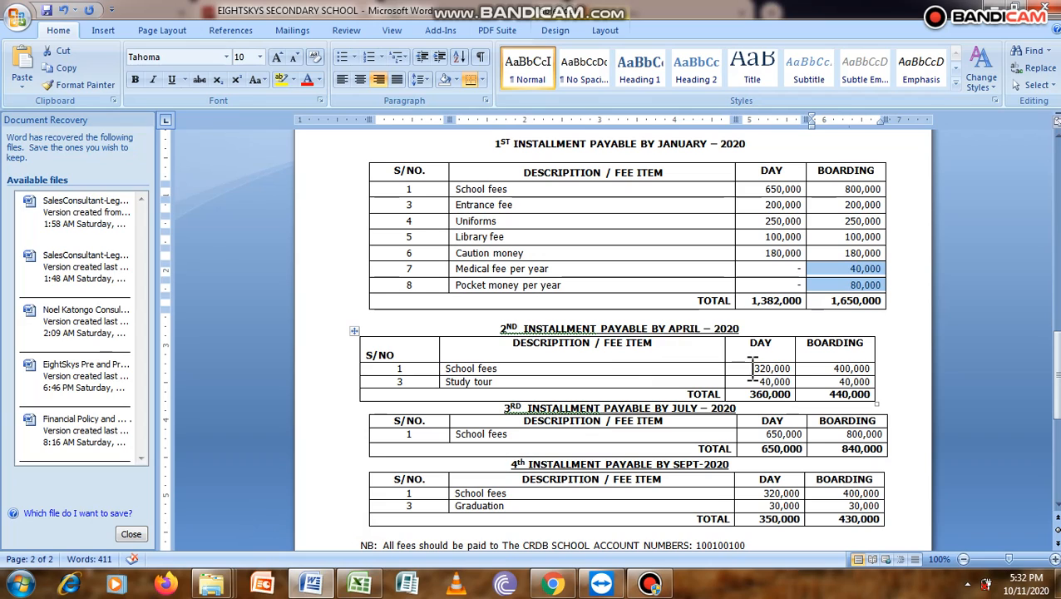
pyautogui.moveTo(752, 365); pyautogui.dragTo(828, 394)
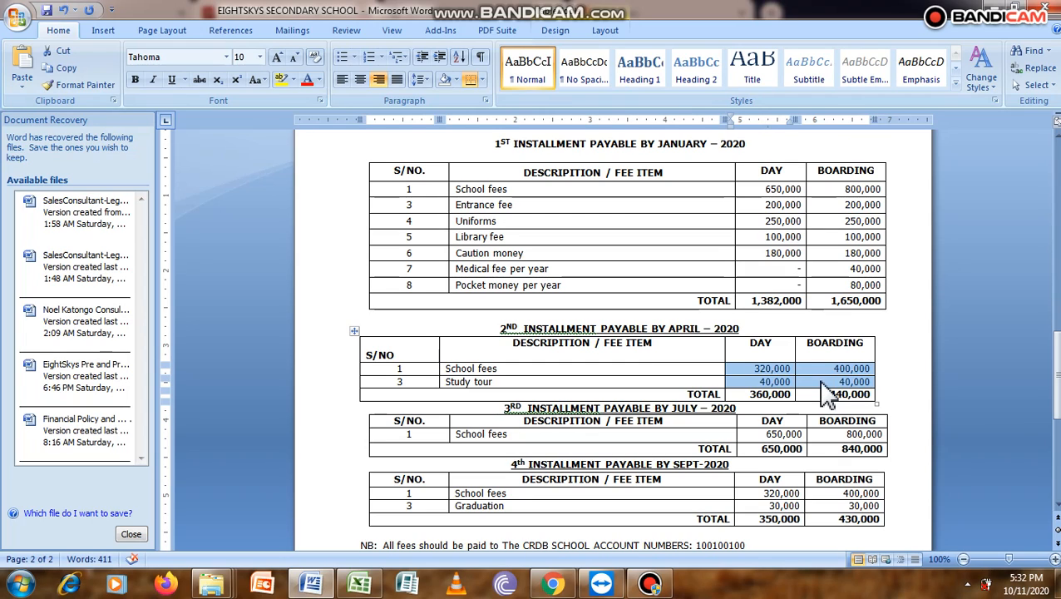
pyautogui.click(553, 583)
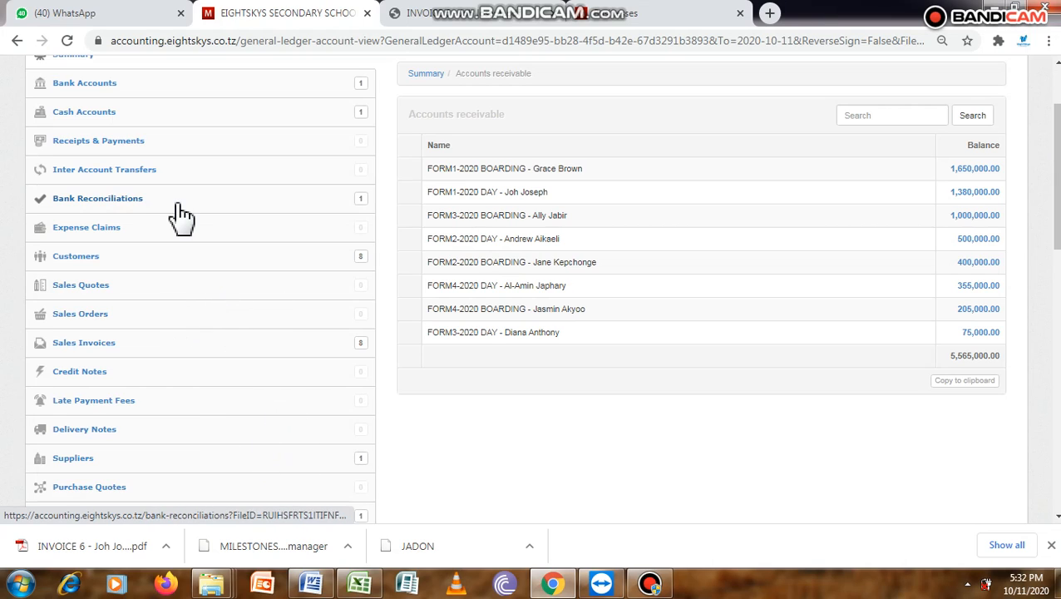
# - Start a new blank sales invoice from the list of sales invoices
pyautogui.click(121, 349)
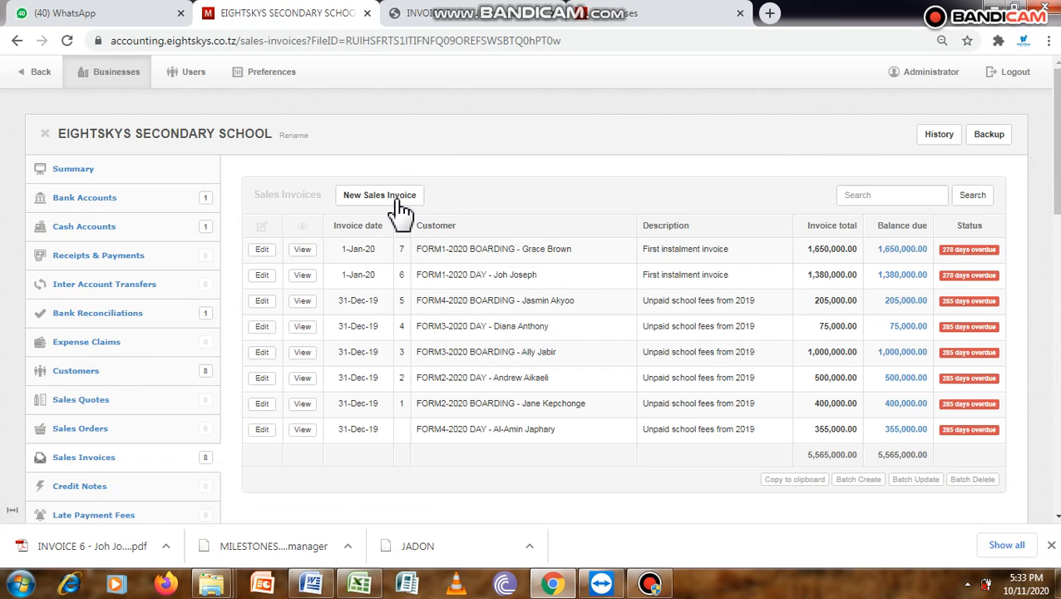
pyautogui.click(397, 208)
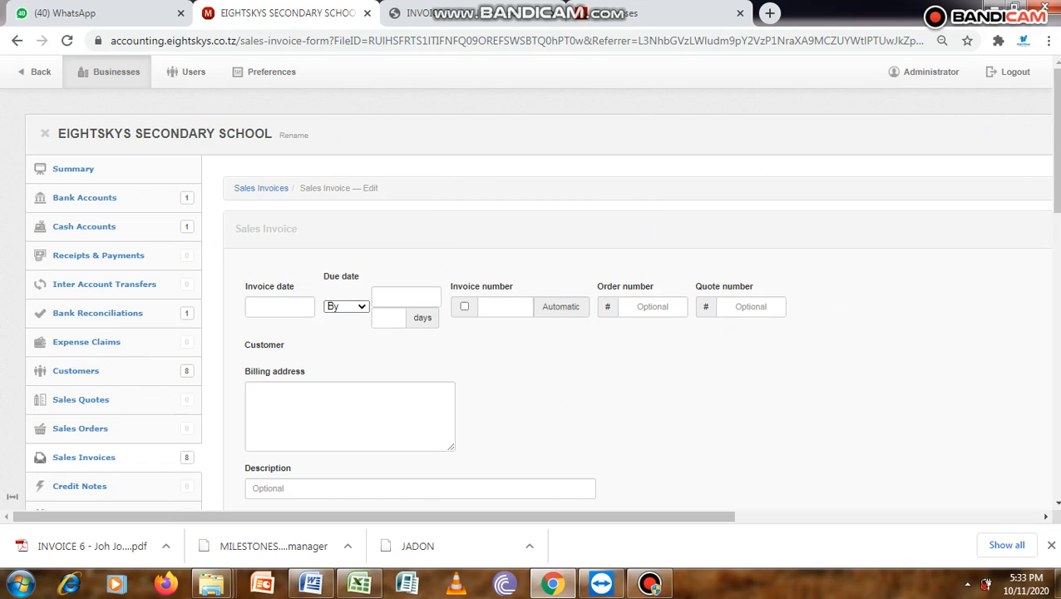
pyautogui.scroll(-1, 824, 118)
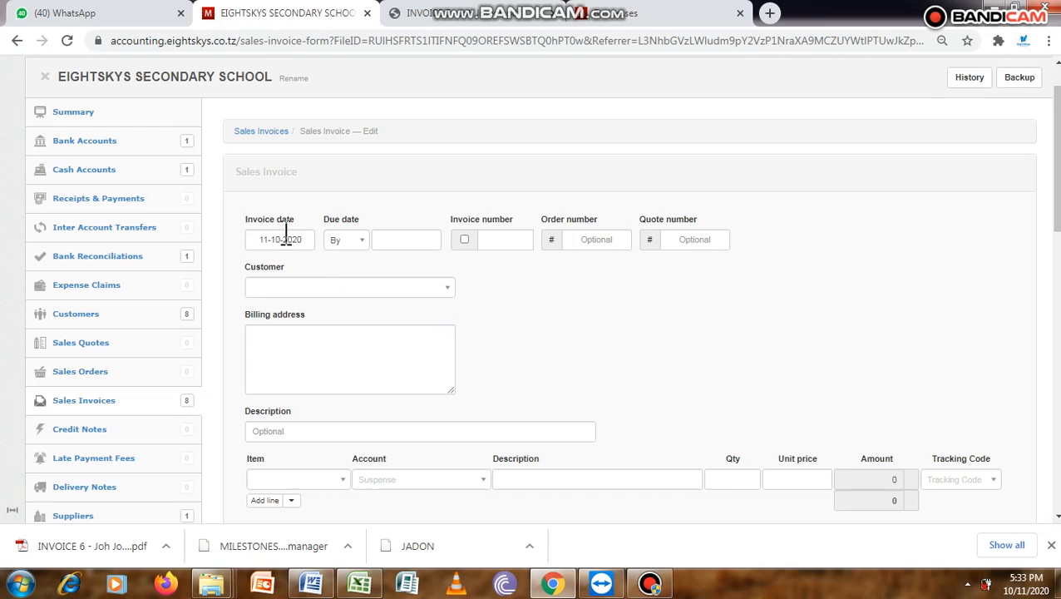
pyautogui.click(285, 238)
pyautogui.click(621, 371)
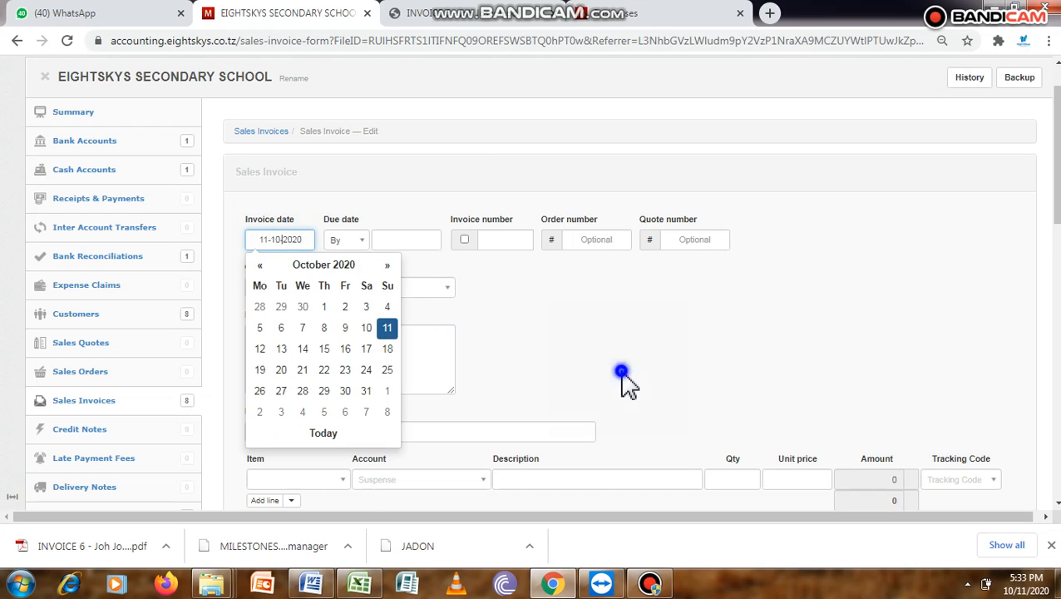
# - Check the month in which the second installment is payable in the Word fee schedule, and return to the invoice in Chrome
pyautogui.click(312, 585)
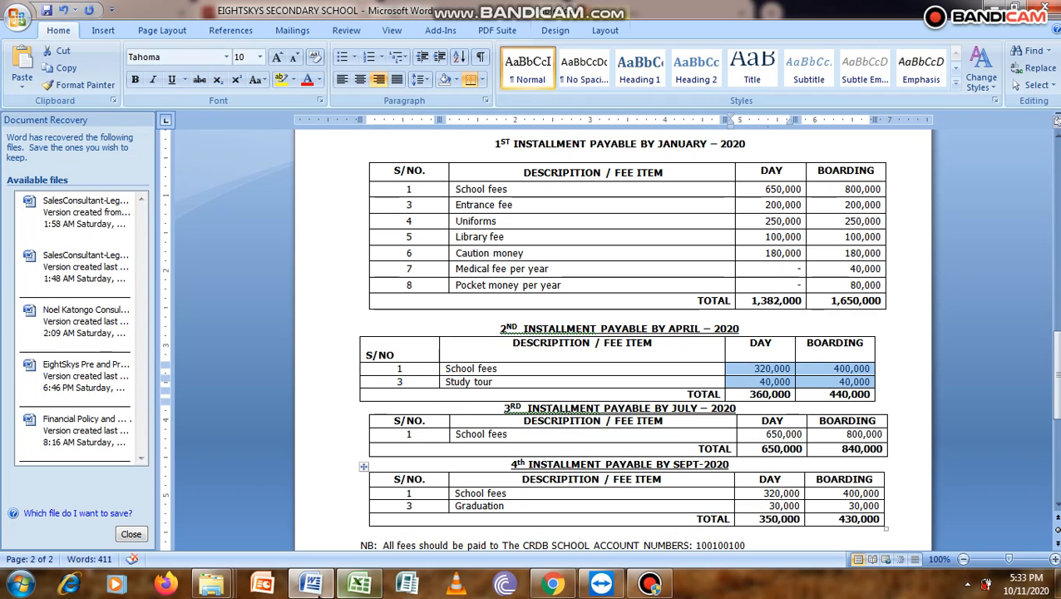
pyautogui.click(229, 584)
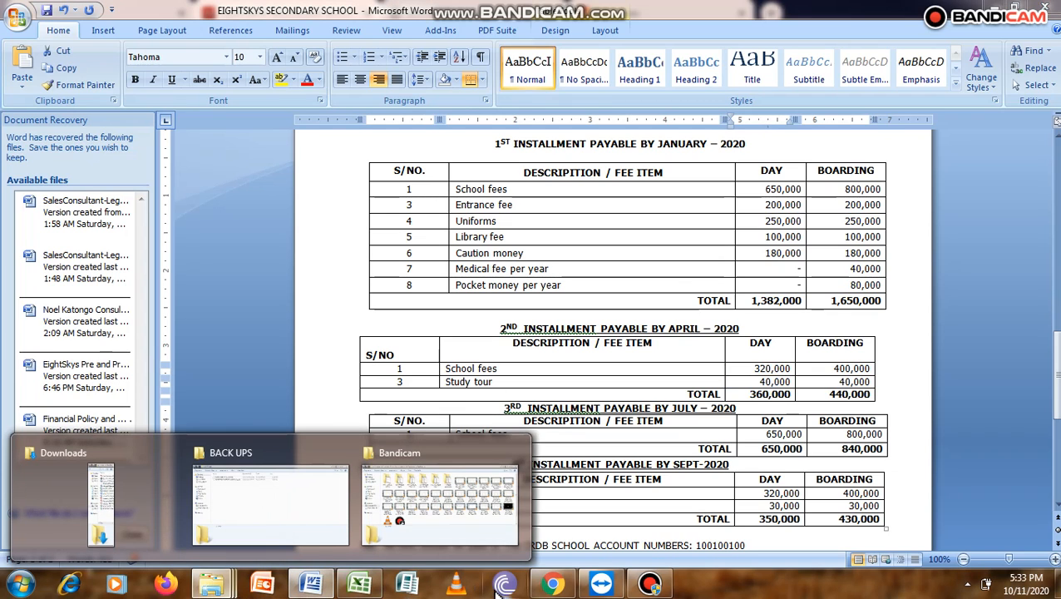
pyautogui.click(554, 584)
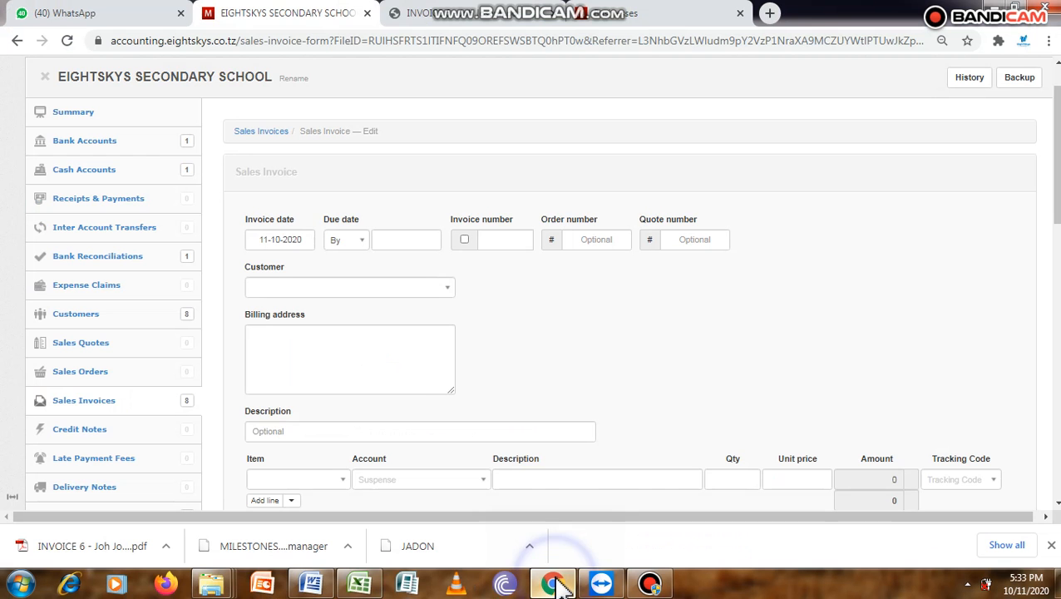
# - Set the invoice date to 01-04-2020
pyautogui.click(277, 238)
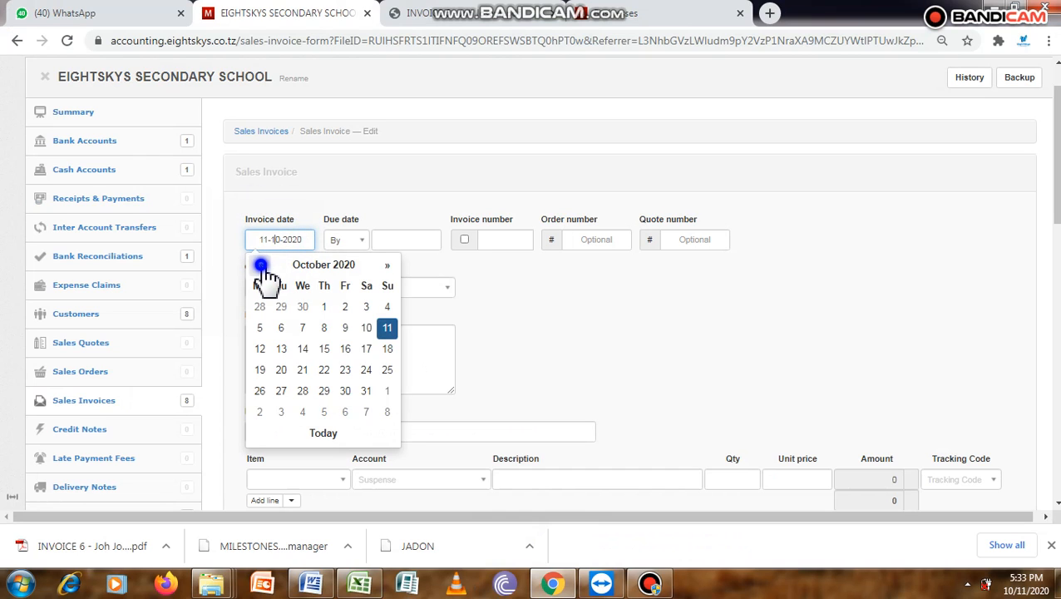
pyautogui.click(260, 265)
pyautogui.click(260, 264)
pyautogui.click(260, 264)
pyautogui.click(260, 264)
pyautogui.click(260, 264)
pyautogui.click(261, 264)
pyautogui.click(260, 264)
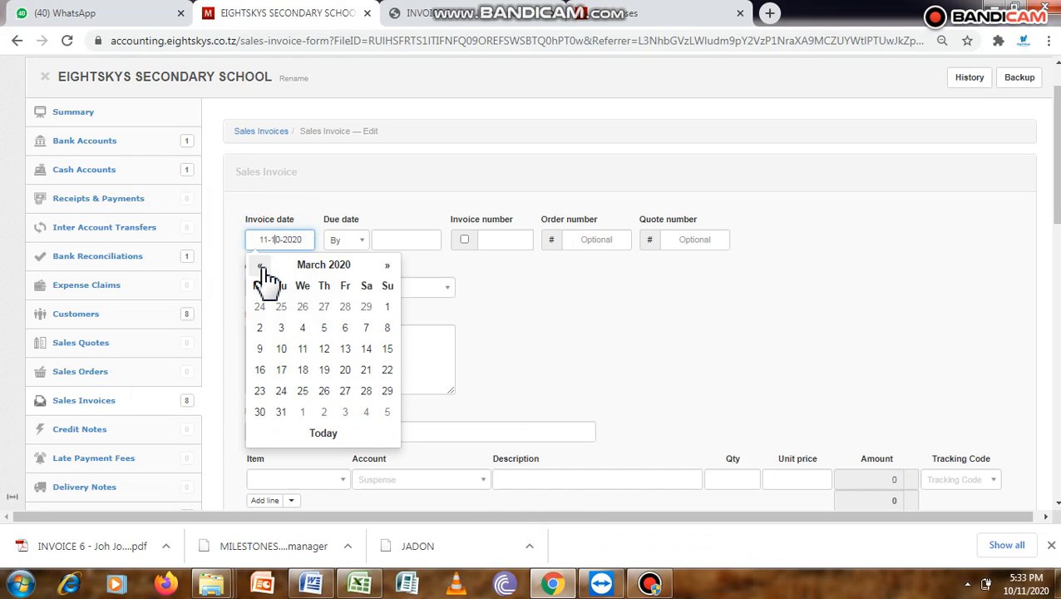
pyautogui.click(388, 267)
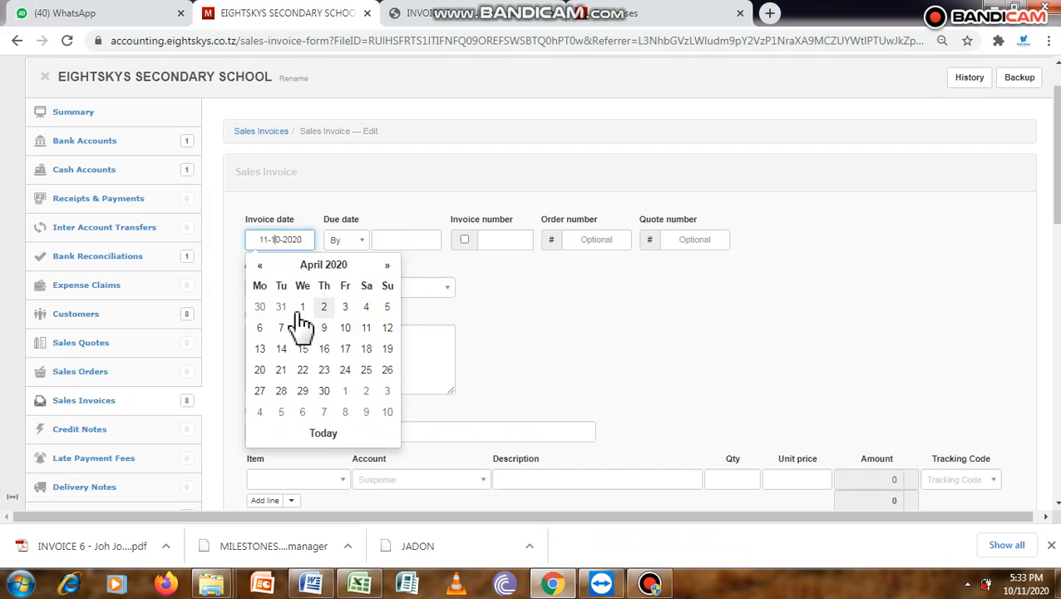
pyautogui.click(303, 326)
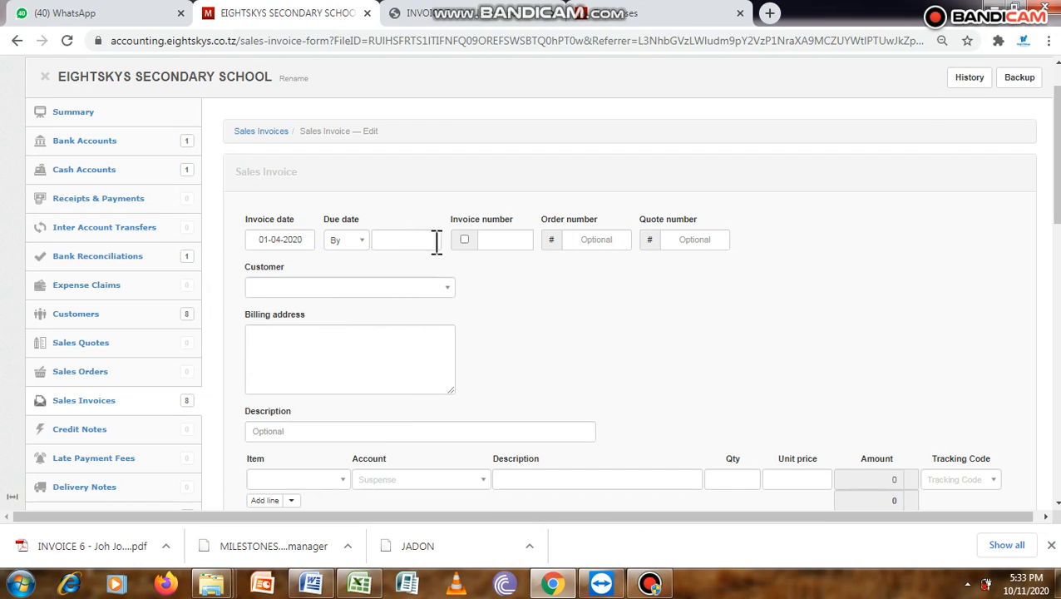
# - Turn on automatic invoice numbering and set the due date to 30-04-2020
pyautogui.click(464, 240)
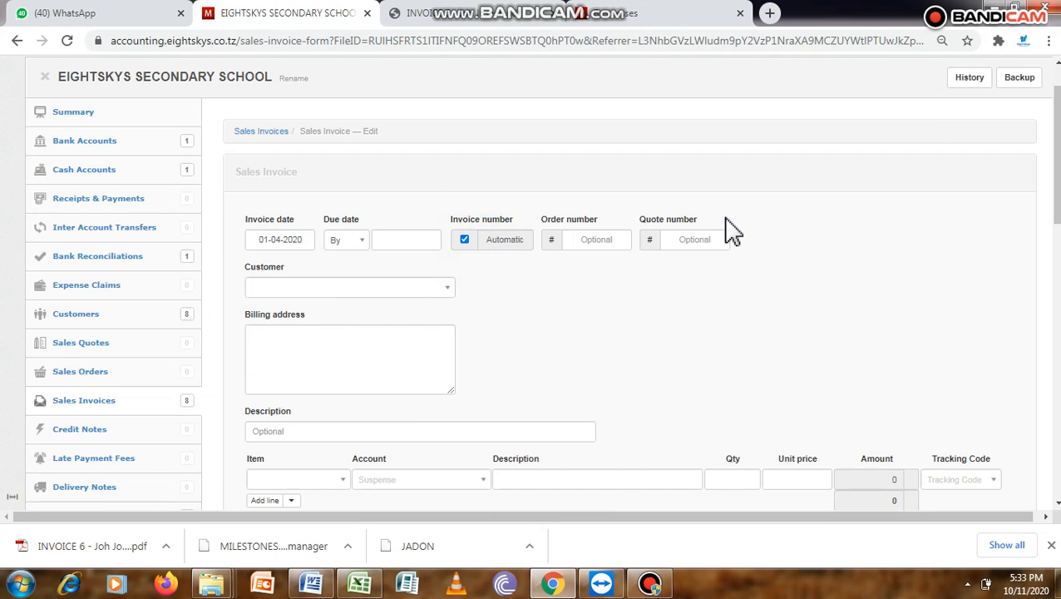
pyautogui.click(422, 241)
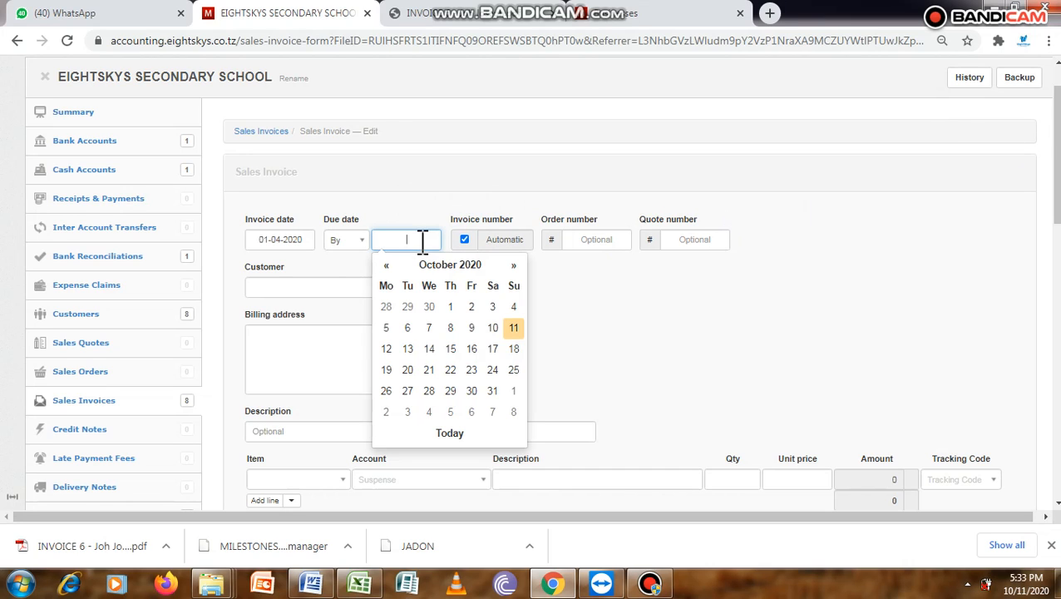
pyautogui.click(389, 267)
pyautogui.click(389, 268)
pyautogui.click(389, 268)
pyautogui.click(389, 267)
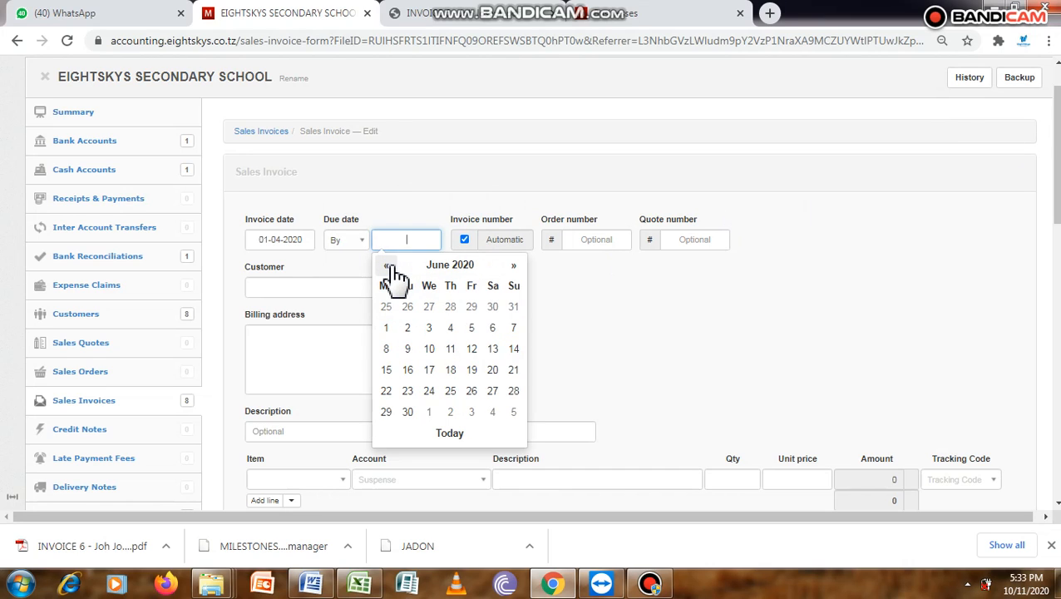
pyautogui.click(389, 266)
pyautogui.click(389, 266)
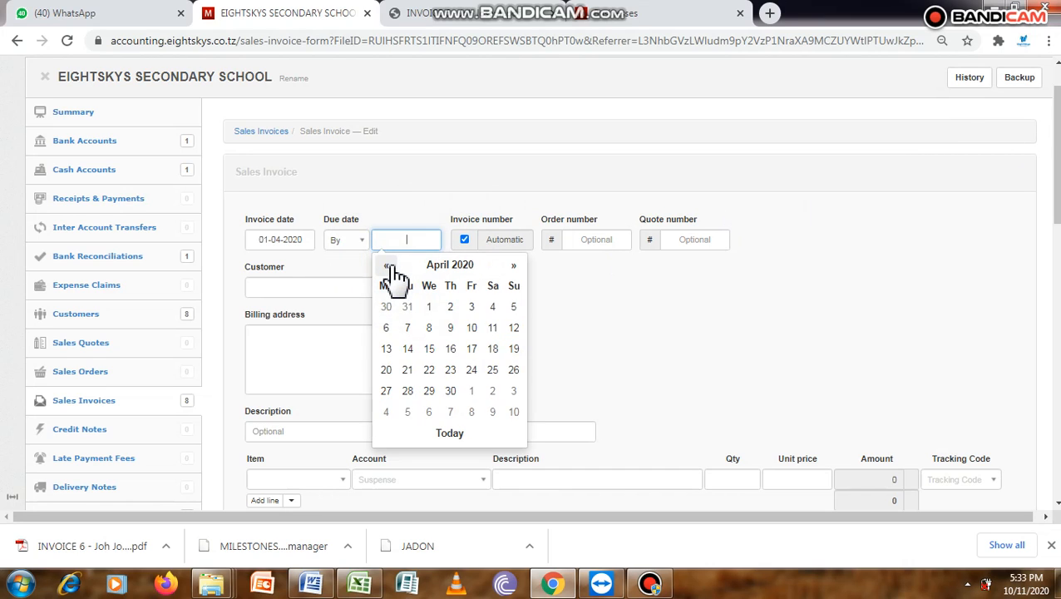
pyautogui.click(450, 391)
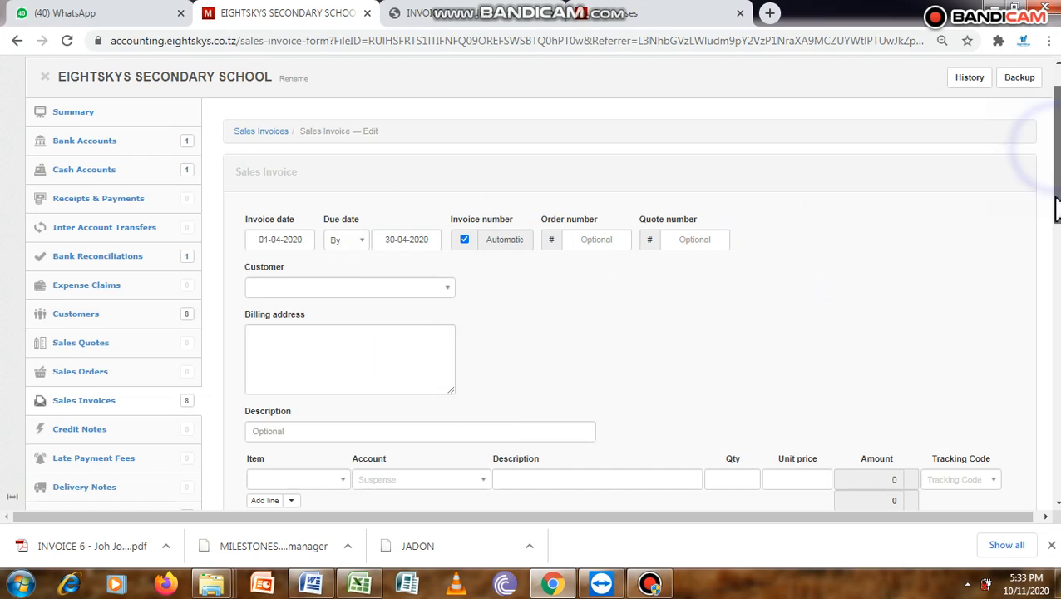
# - Choose the FORM1-2020 DAY student as the invoice's customer
pyautogui.scroll(-2, 675, 180)
pyautogui.click(449, 108)
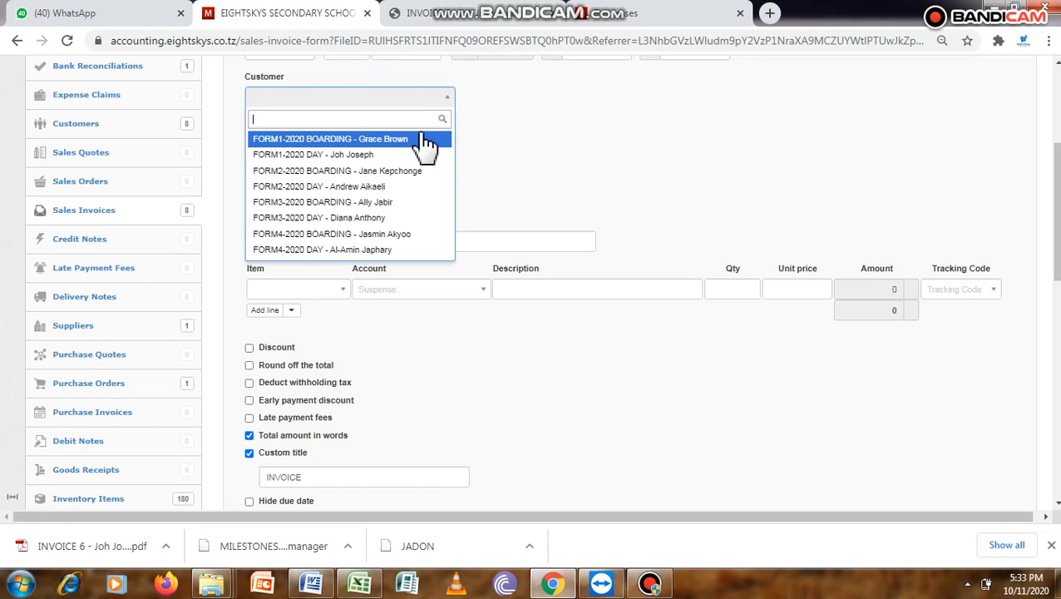
pyautogui.click(386, 156)
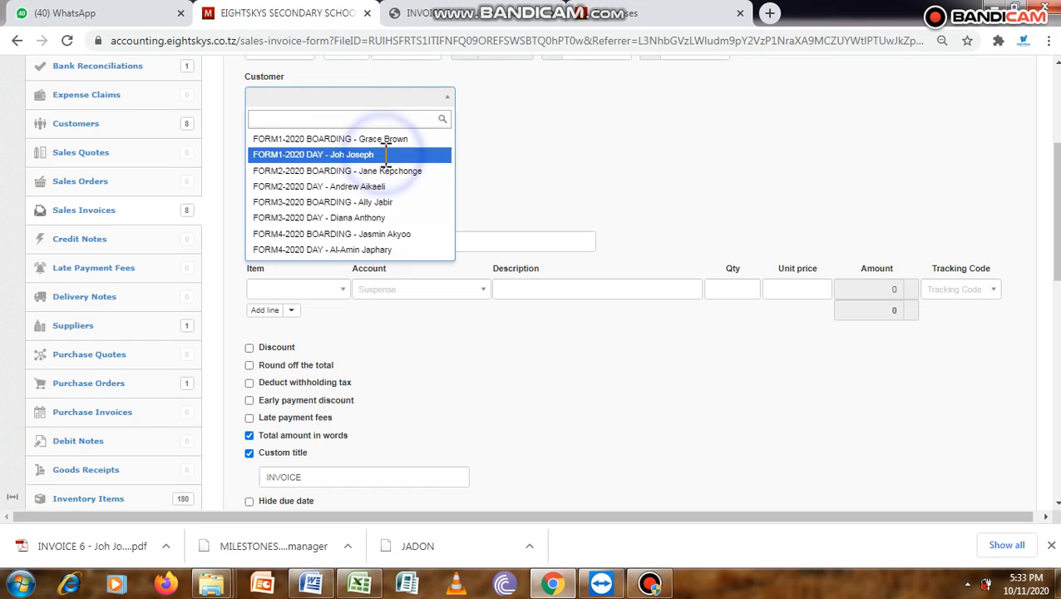
# - Set the item on the first invoice line to Tuition fees instalment 2 day
pyautogui.click(326, 292)
pyautogui.write('t')
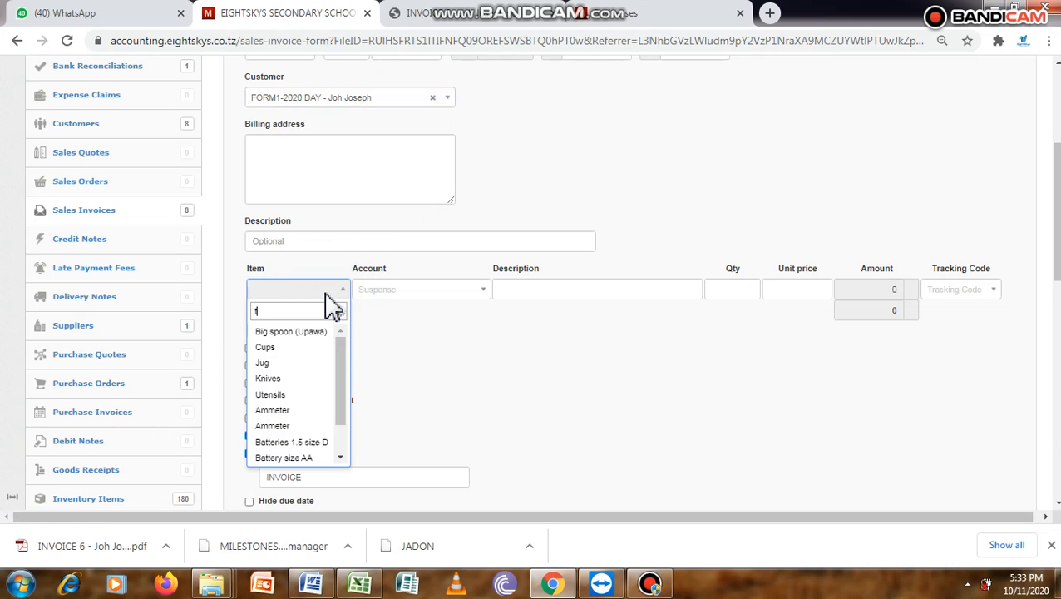
pyautogui.write('ut')
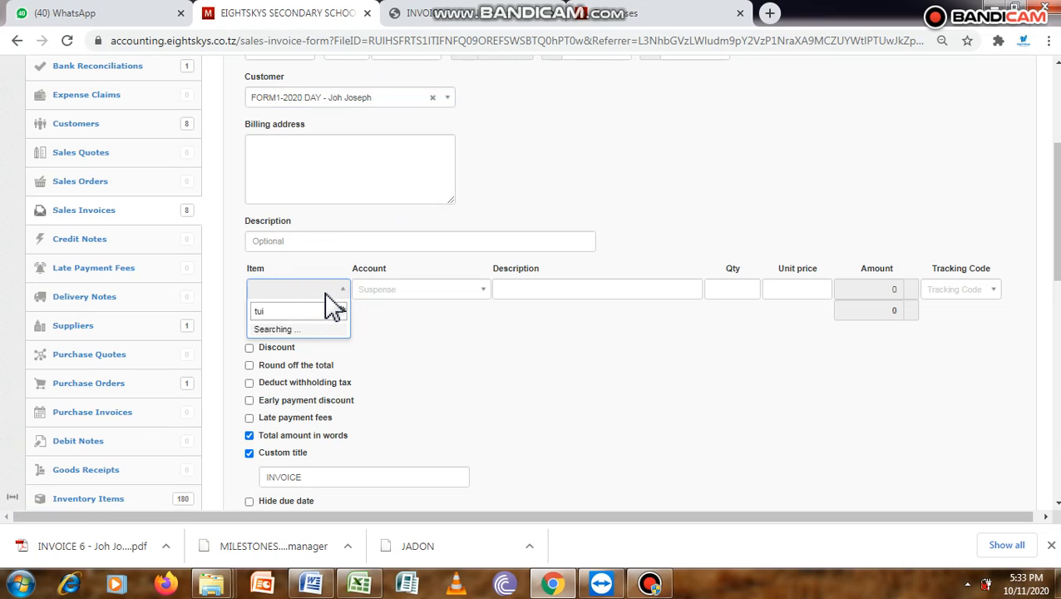
pyautogui.write('t')
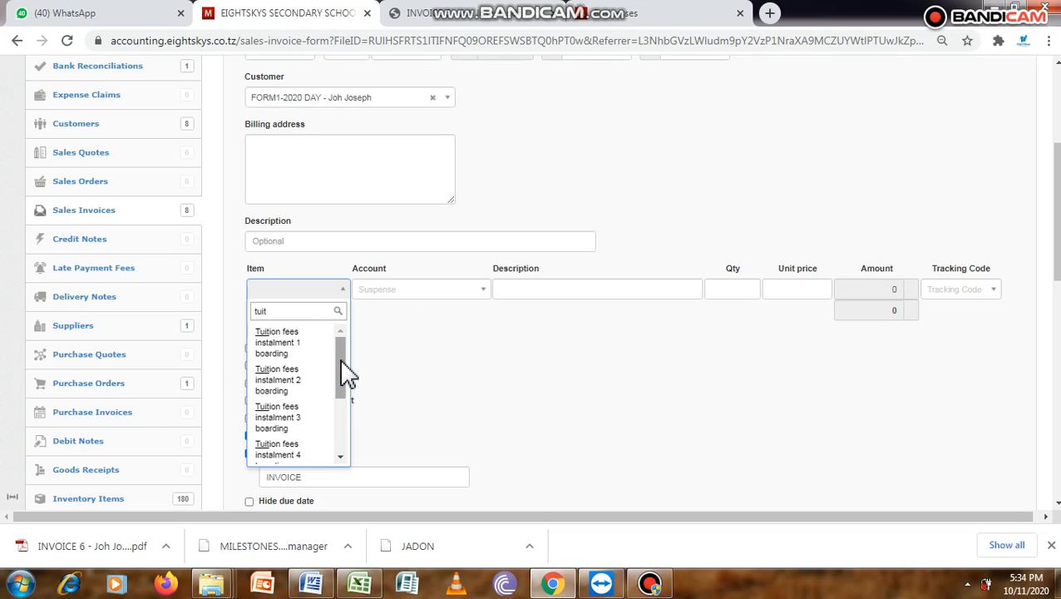
pyautogui.moveTo(340, 362); pyautogui.dragTo(340, 408)
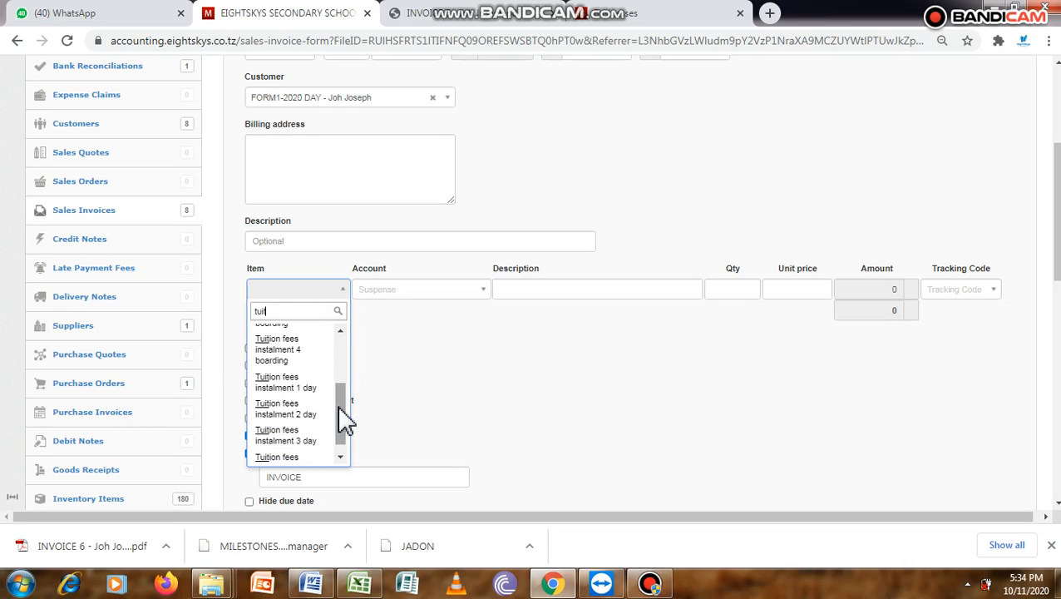
pyautogui.click(317, 419)
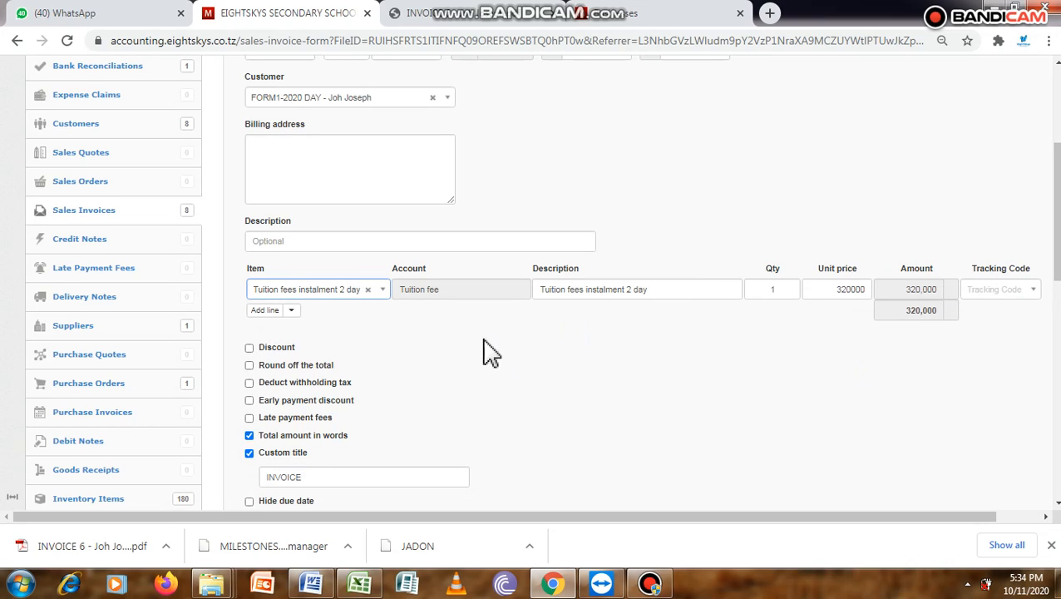
# - Add a second line to the invoice with the item Study tour
pyautogui.click(261, 311)
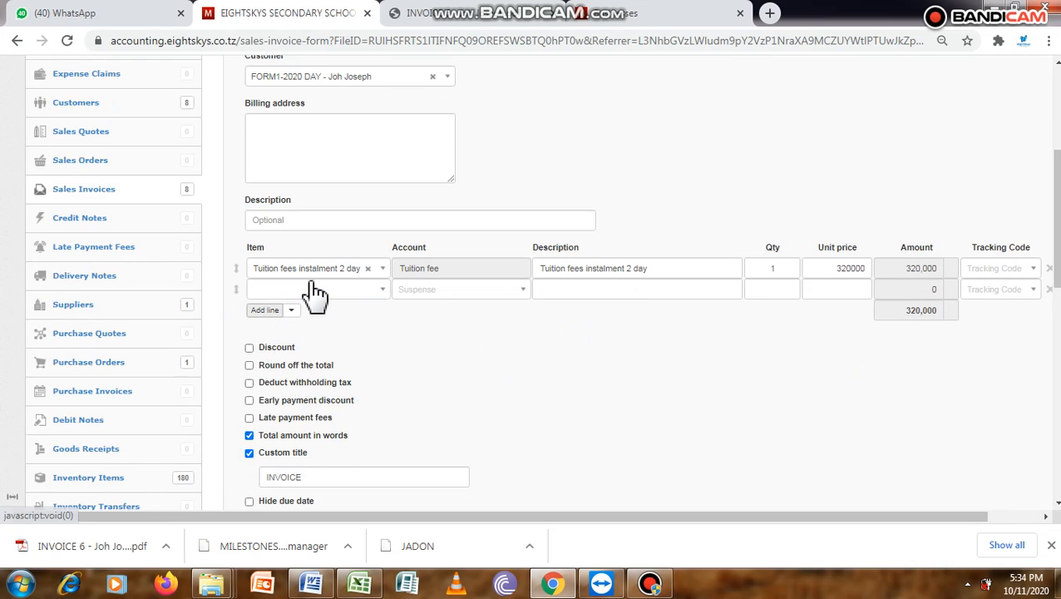
pyautogui.click(315, 290)
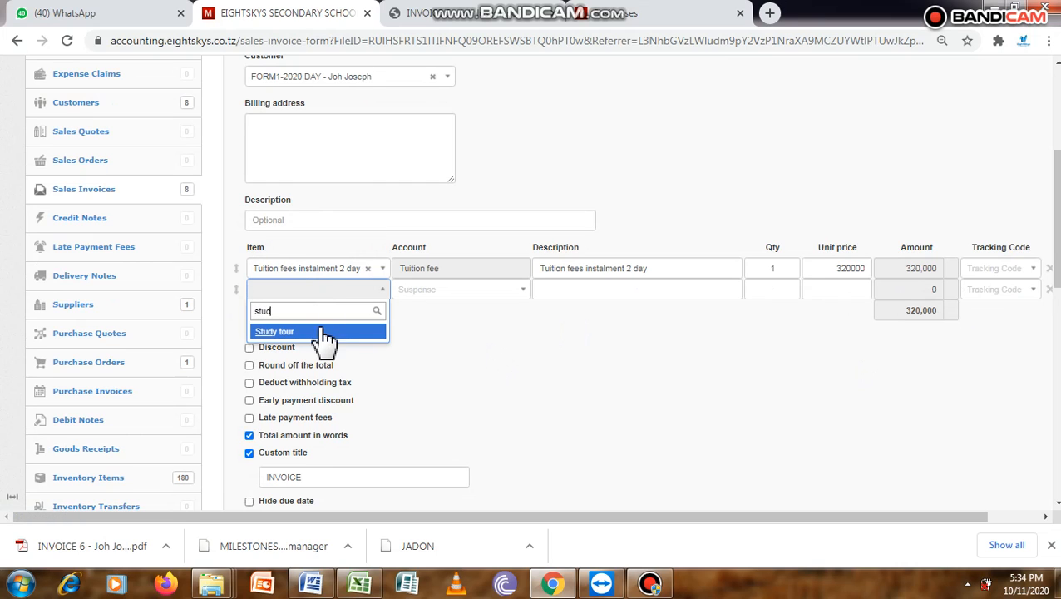
pyautogui.click(315, 330)
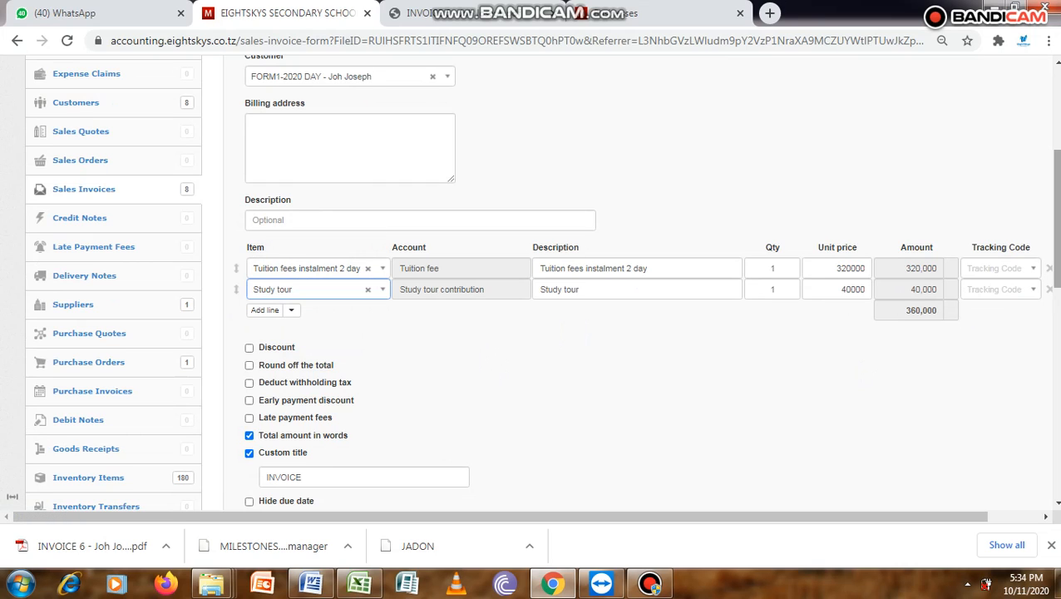
# - Check the day student's invoice lines against the second instalment in the Word fee schedule, and create the invoice
pyautogui.moveTo(1057, 219); pyautogui.dragTo(1057, 261)
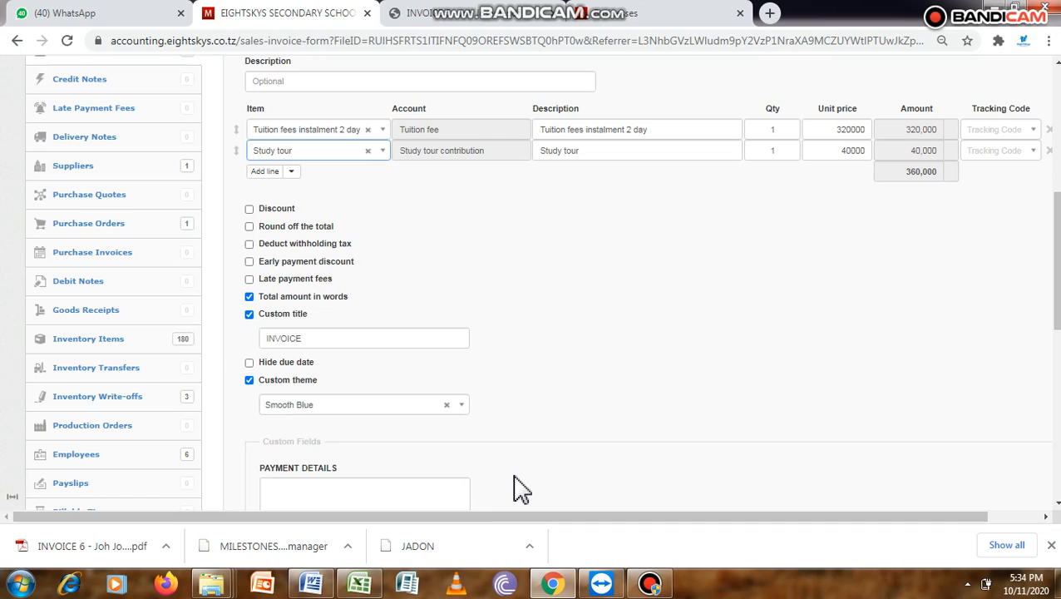
pyautogui.click(312, 584)
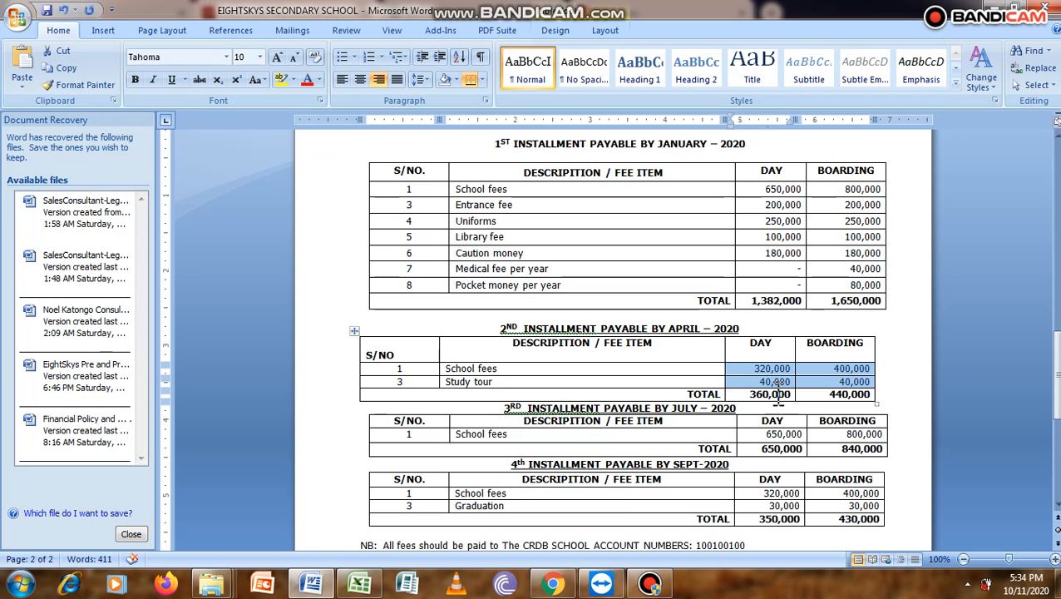
pyautogui.click(552, 584)
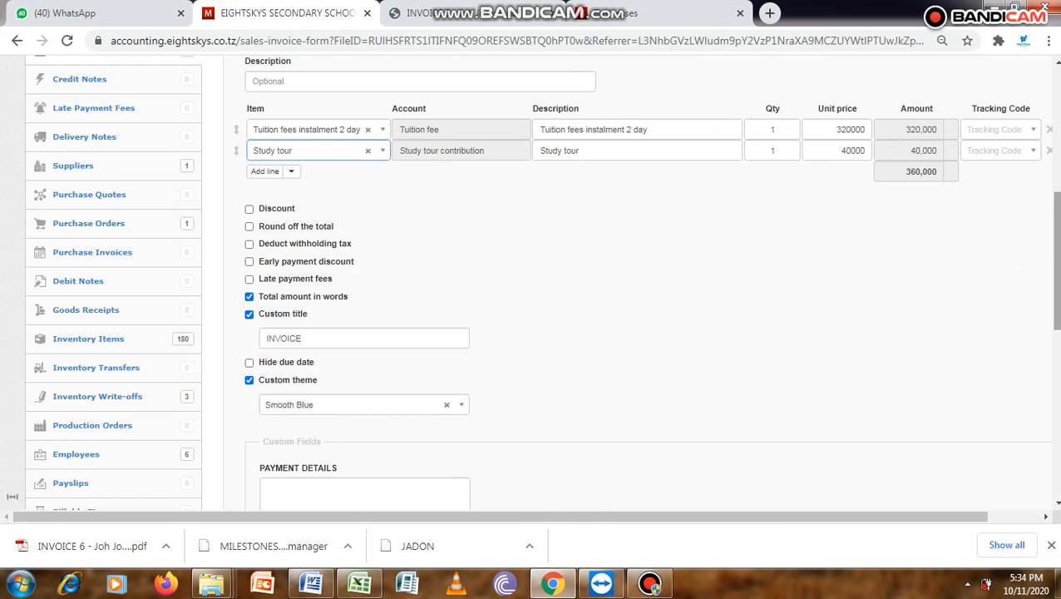
pyautogui.moveTo(1051, 229); pyautogui.dragTo(1054, 358)
pyautogui.click(275, 419)
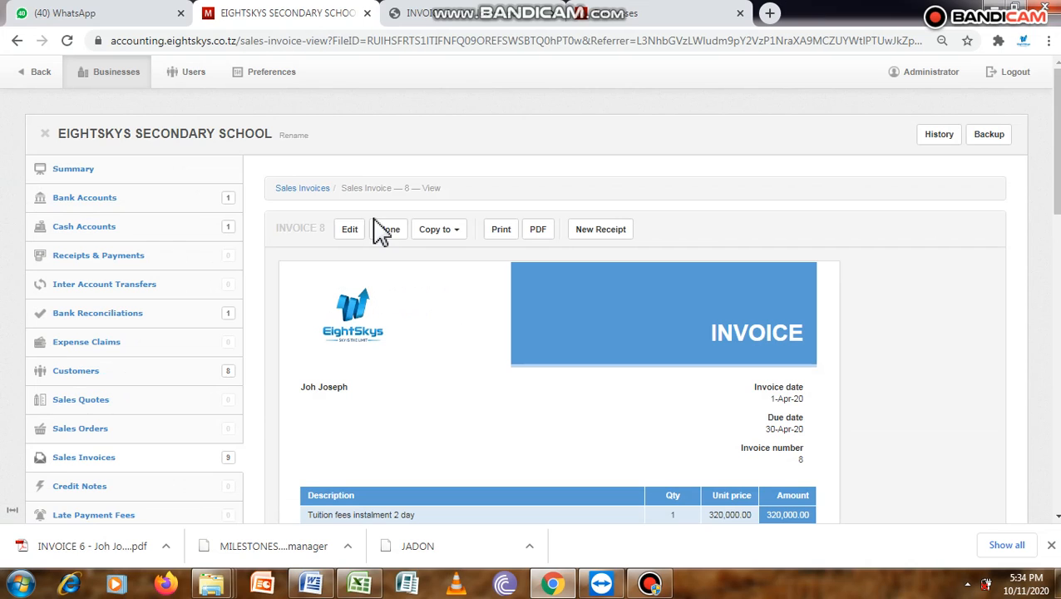
# - Clone the day student's invoice, turn on automatic numbering and choose the FORM1-2020 BOARDING student as the customer
pyautogui.click(396, 241)
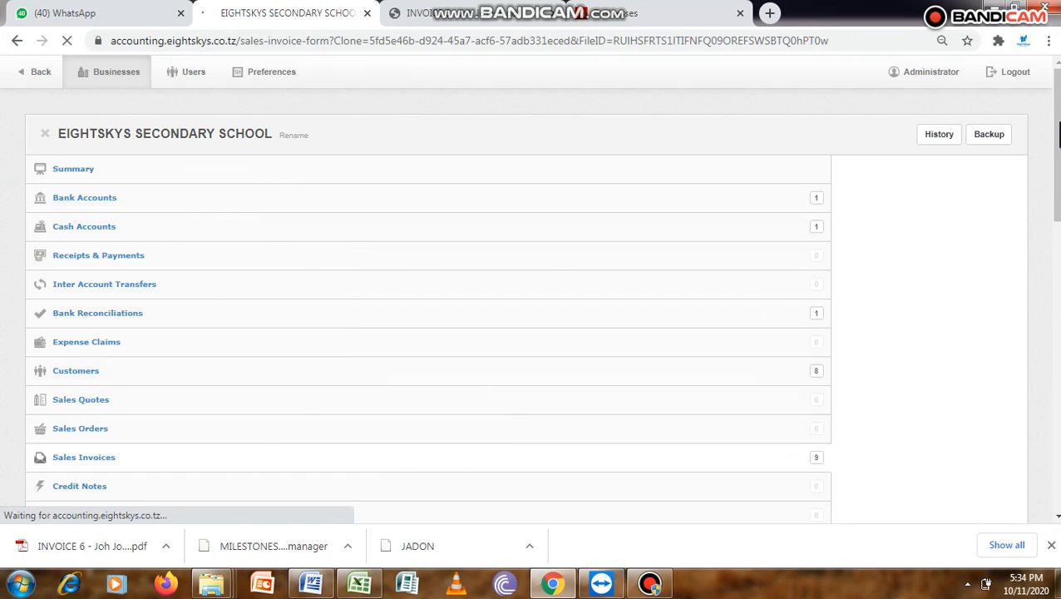
pyautogui.moveTo(1058, 122); pyautogui.dragTo(1058, 144)
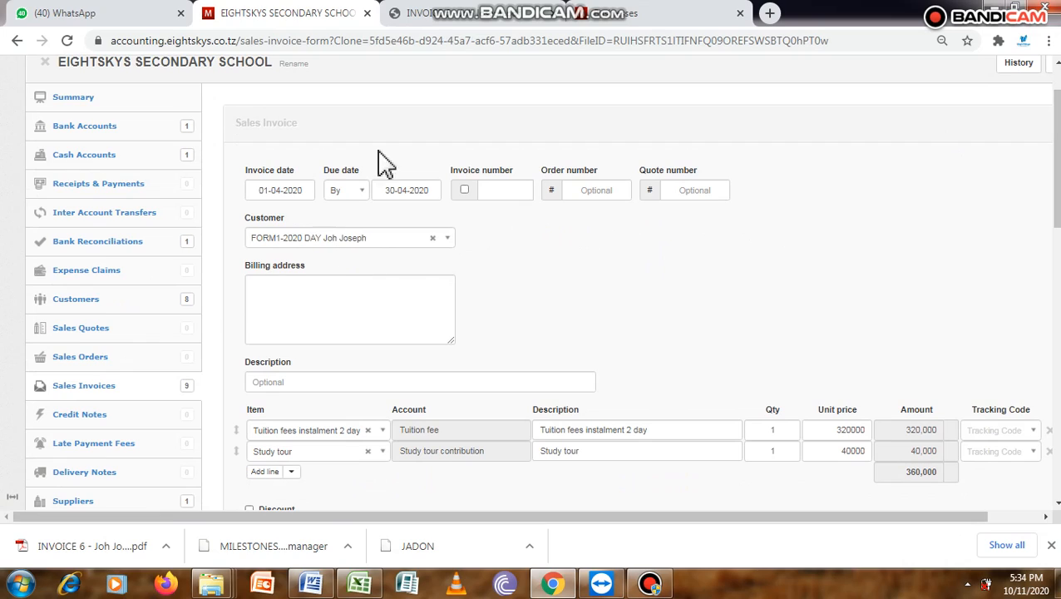
pyautogui.click(465, 190)
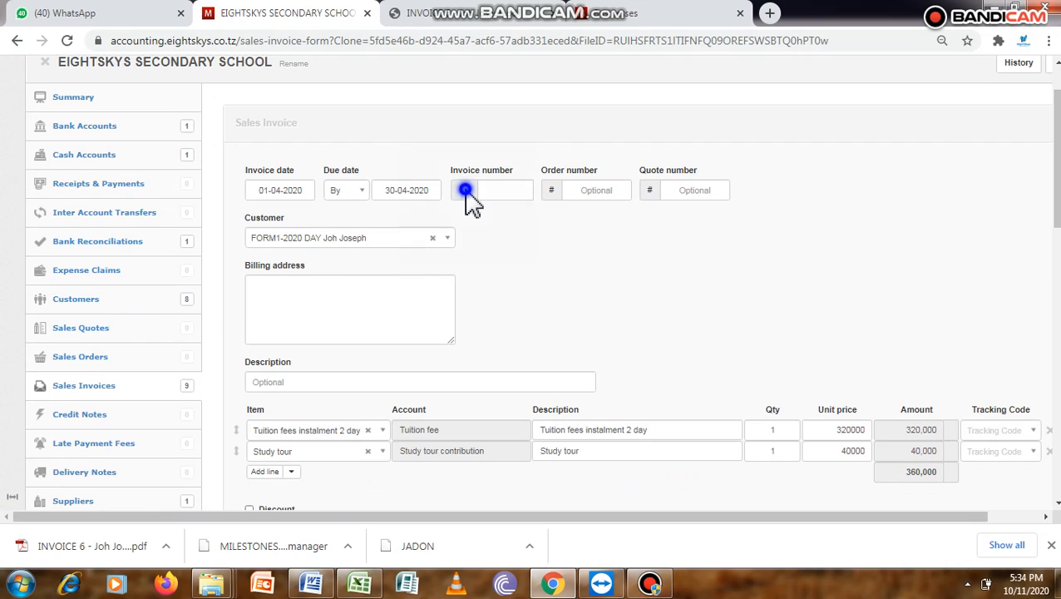
pyautogui.click(450, 240)
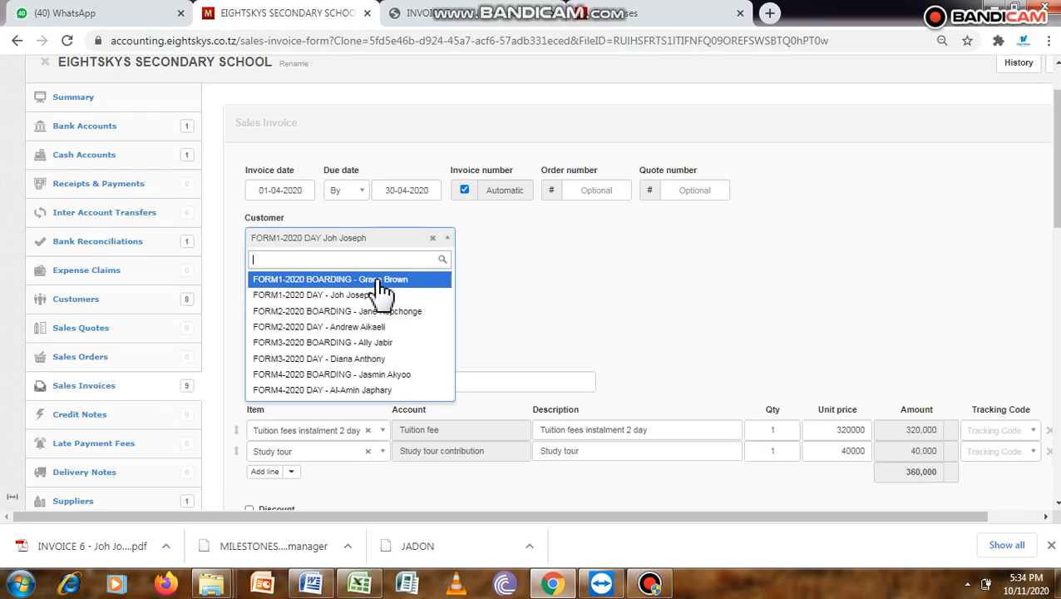
pyautogui.click(380, 283)
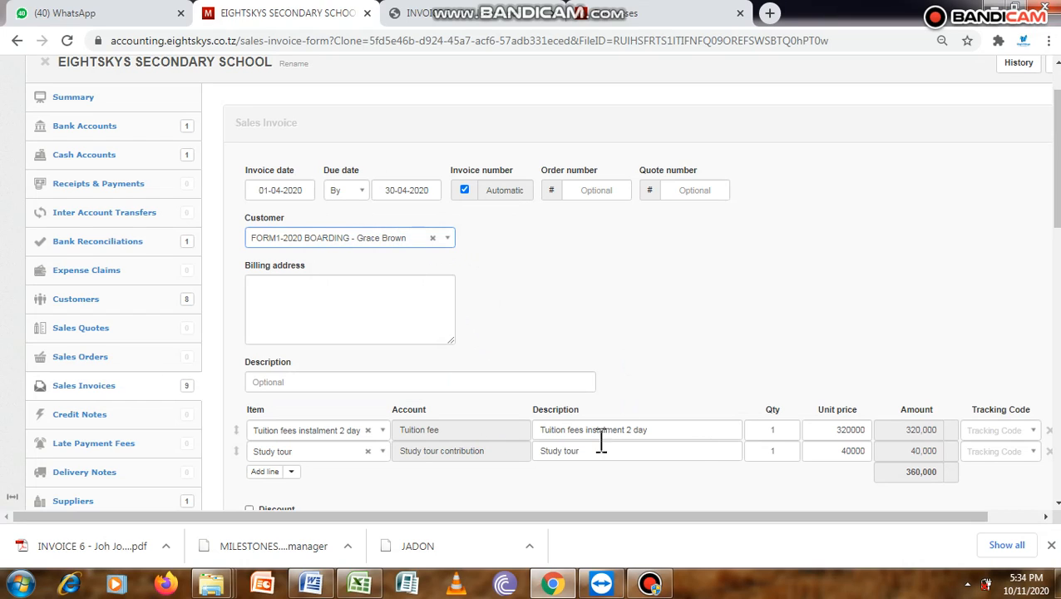
# - Set the first line's item to Tuition fees instalment 2 boarding and create the invoice
pyautogui.click(382, 430)
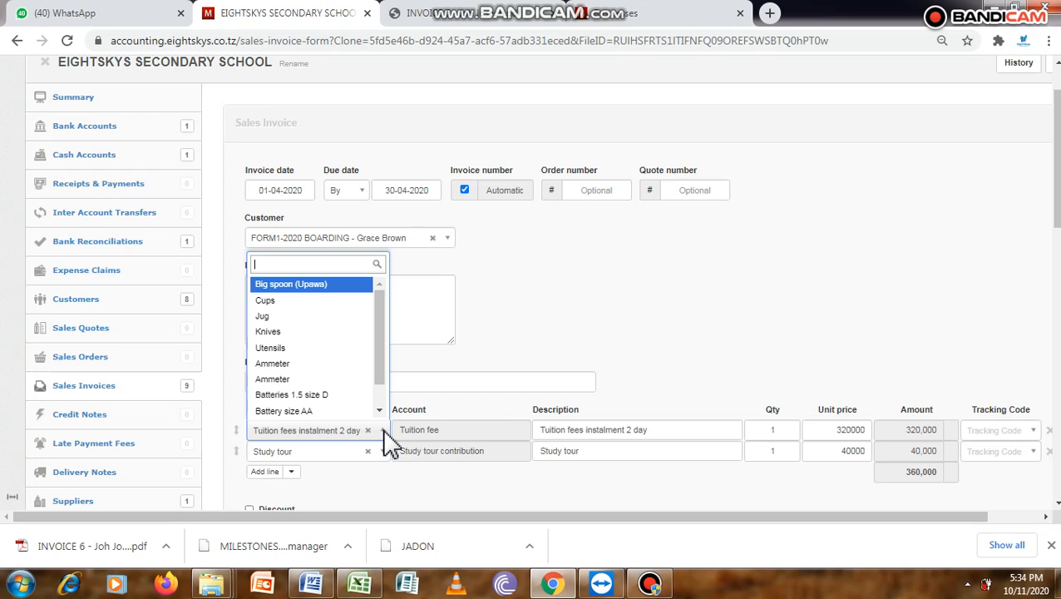
pyautogui.write('boar')
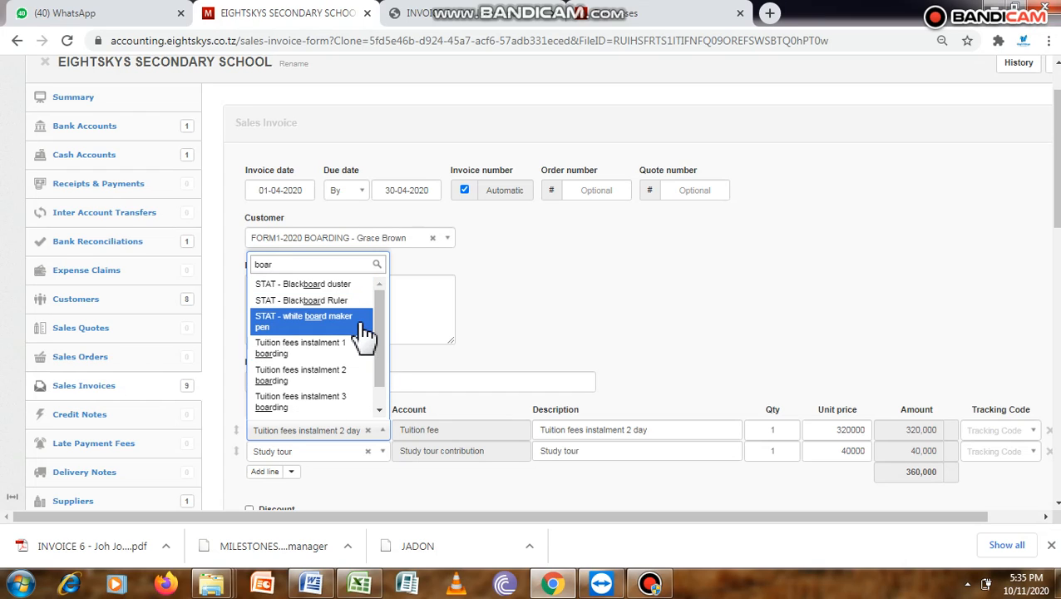
pyautogui.click(342, 376)
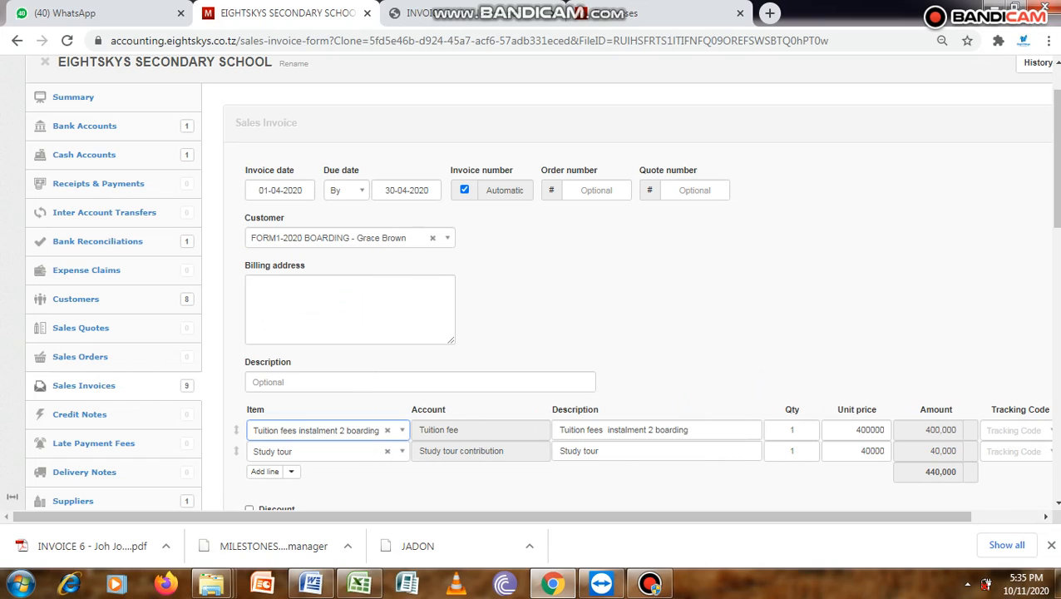
pyautogui.scroll(-4, 1054, 158)
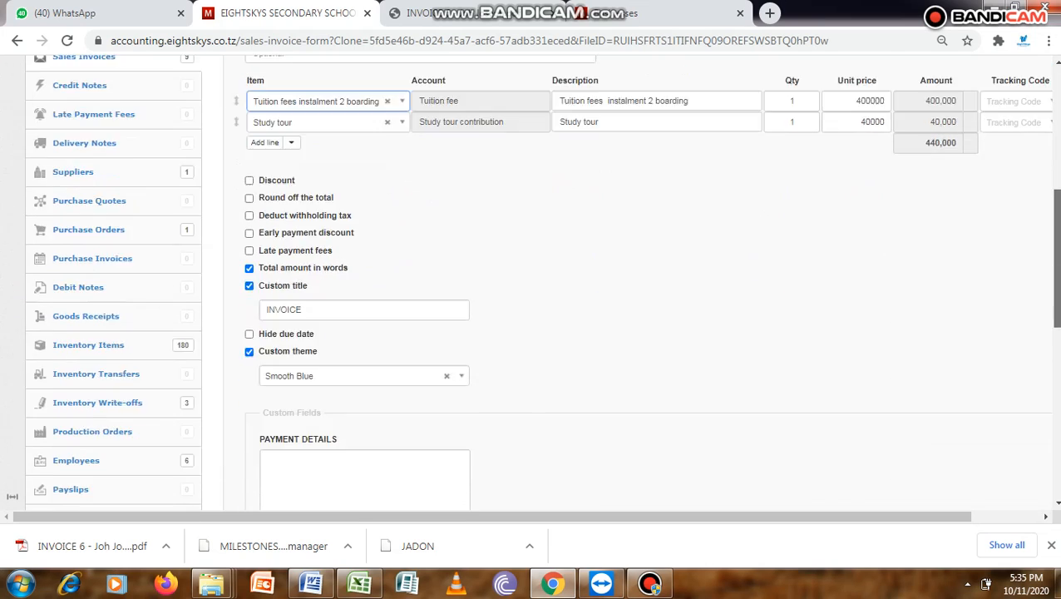
pyautogui.scroll(-4, 1054, 250)
pyautogui.click(279, 397)
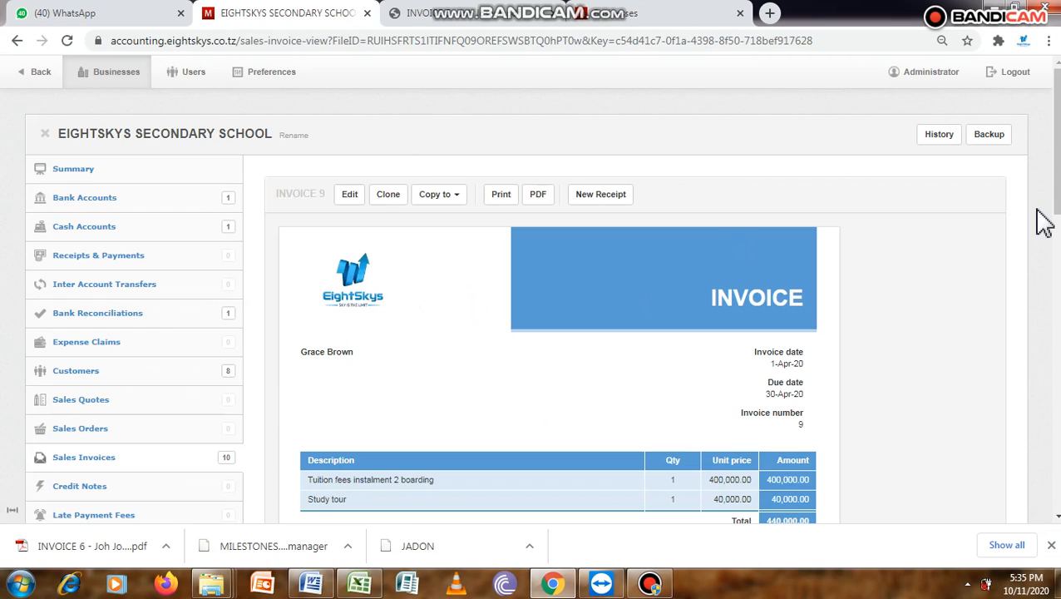
# - Review the new boarding invoice and the customers' accounts receivable, and open the business summary
pyautogui.scroll(-2, 1043, 222)
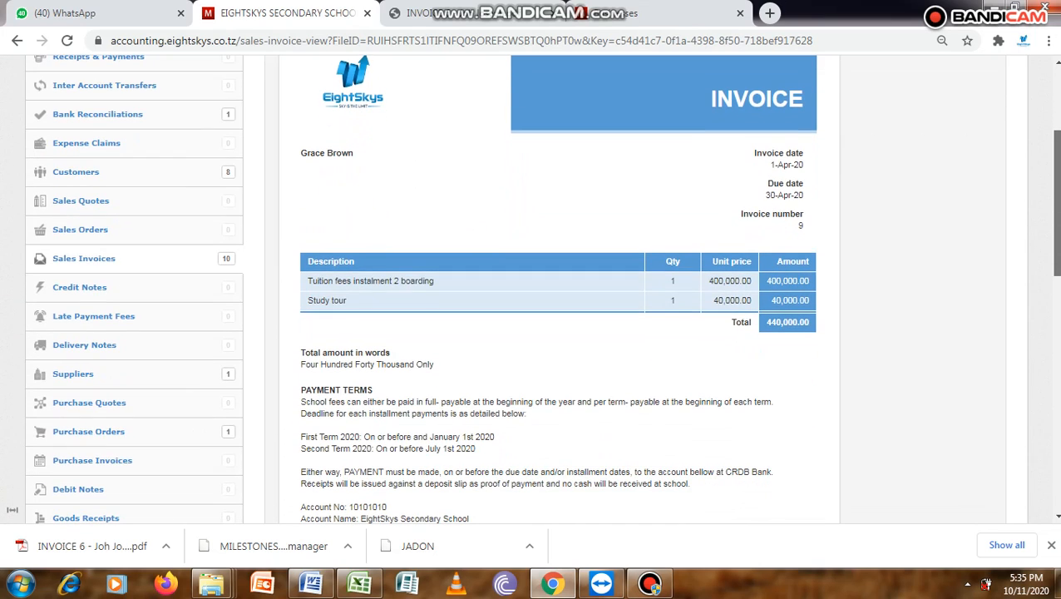
pyautogui.click(99, 173)
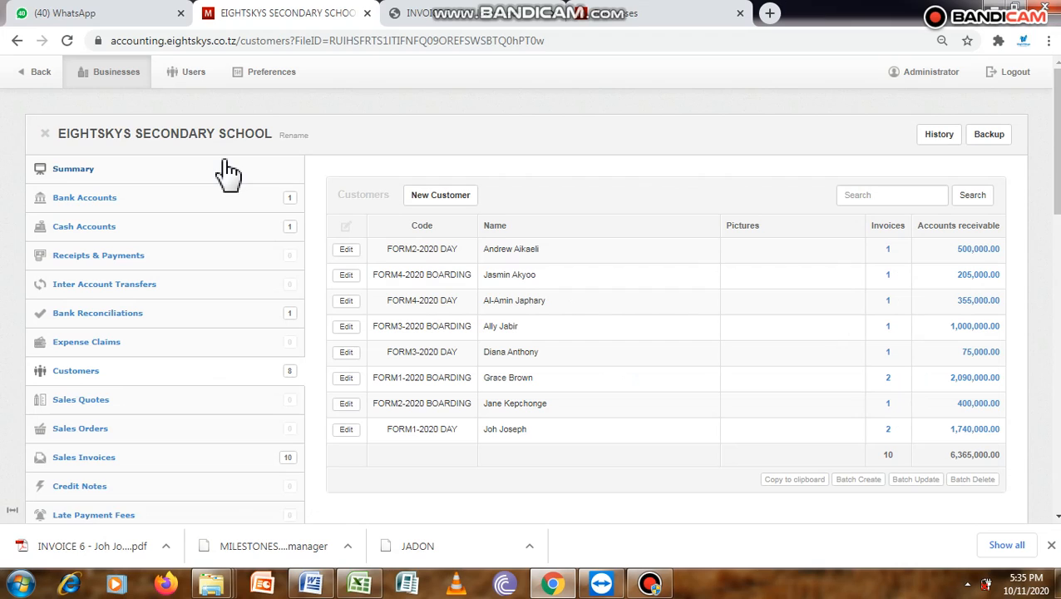
pyautogui.click(63, 170)
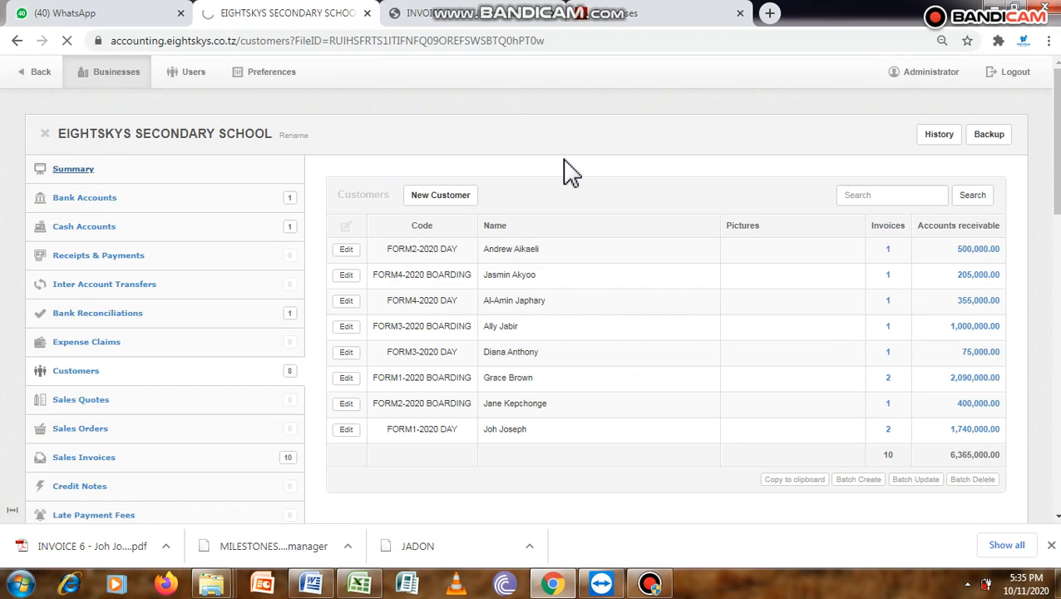